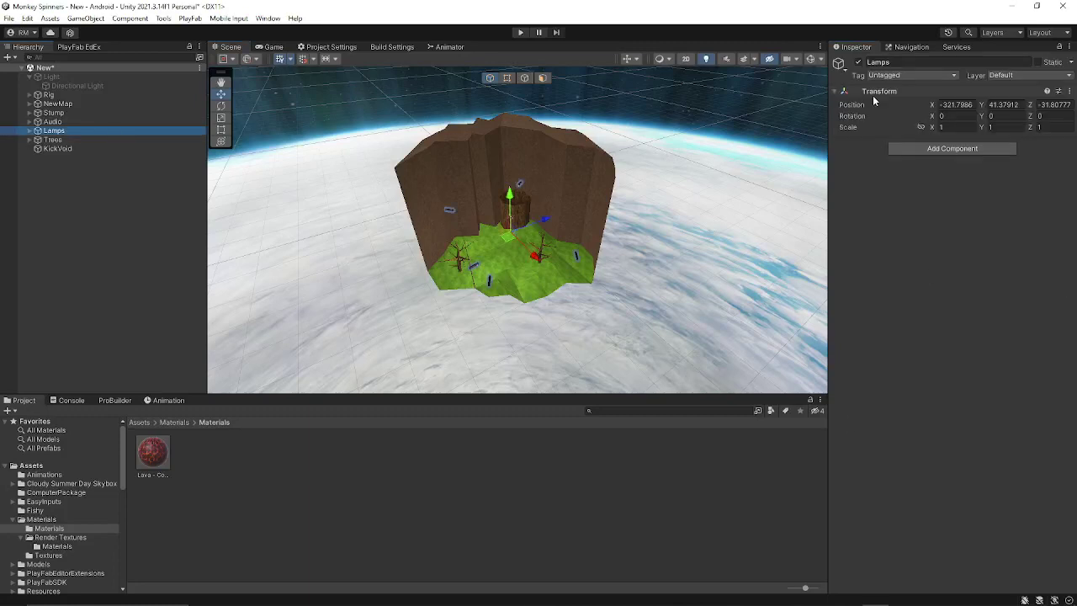
Deactivate the Lamps object and activate the Light object that holds the directional light
{"action": "left_click", "coordinate": [857, 62]}
{"action": "left_click", "coordinate": [76, 86]}
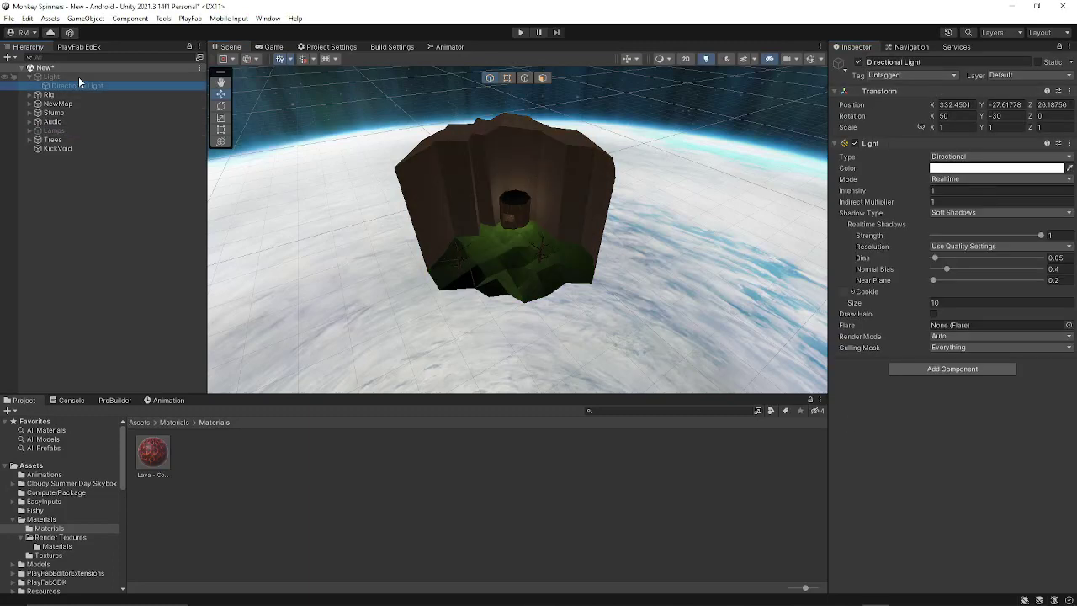
{"action": "left_click", "coordinate": [79, 76]}
{"action": "left_click", "coordinate": [859, 63]}
Create a 3D cube in the open area of the scene and apply the Lava - Copy material to it
{"action": "left_click", "coordinate": [720, 114]}
{"action": "right_click_drag", "start_coordinate": [719, 113], "coordinate": [965, 118]}
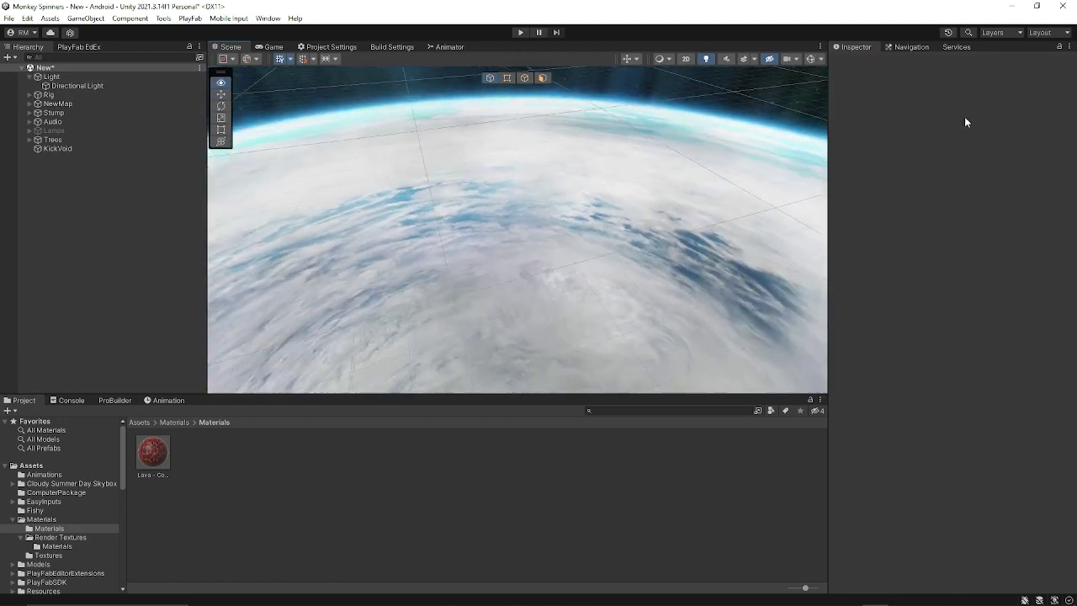
{"action": "left_click", "coordinate": [9, 58]}
{"action": "mouse_move", "coordinate": [61, 98]}
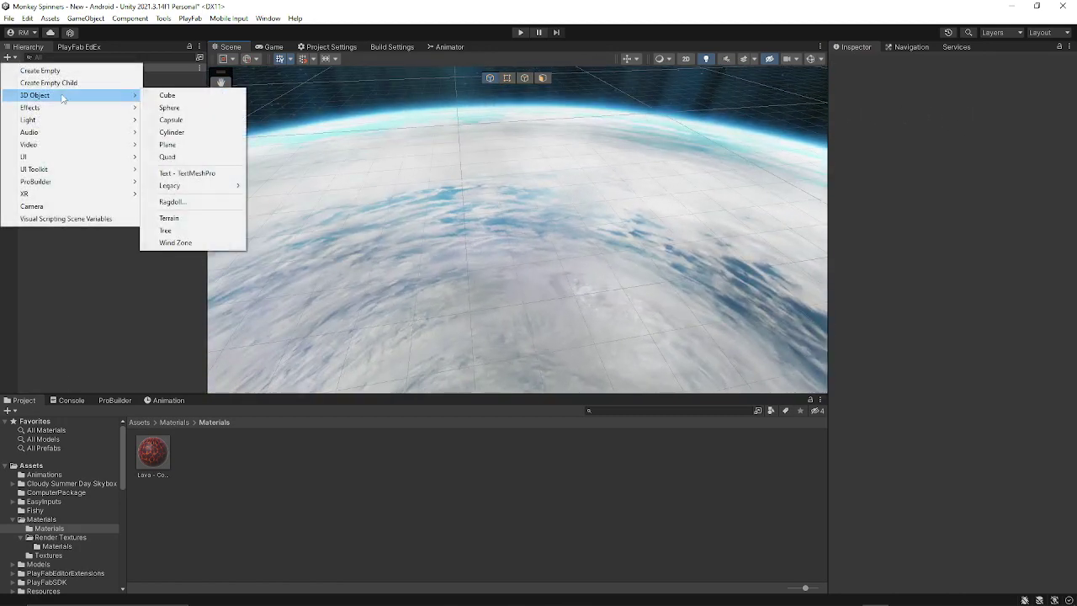
{"action": "left_click", "coordinate": [165, 95]}
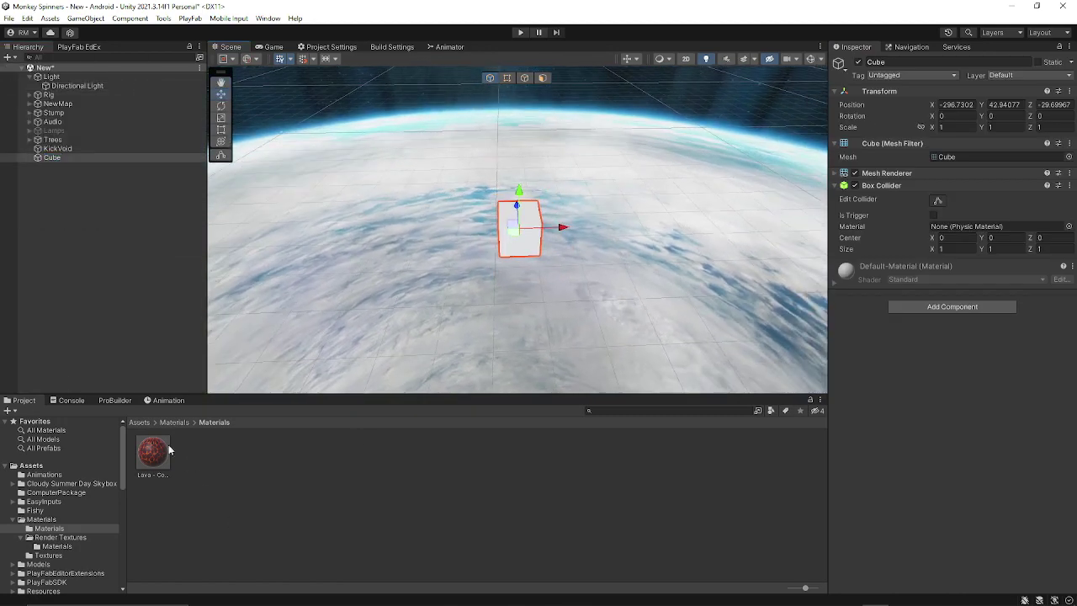
{"action": "left_click_drag", "start_coordinate": [435, 237], "coordinate": [515, 232]}
{"action": "scroll", "coordinate": [499, 243], "scroll_direction": "up", "scroll_amount": 2}
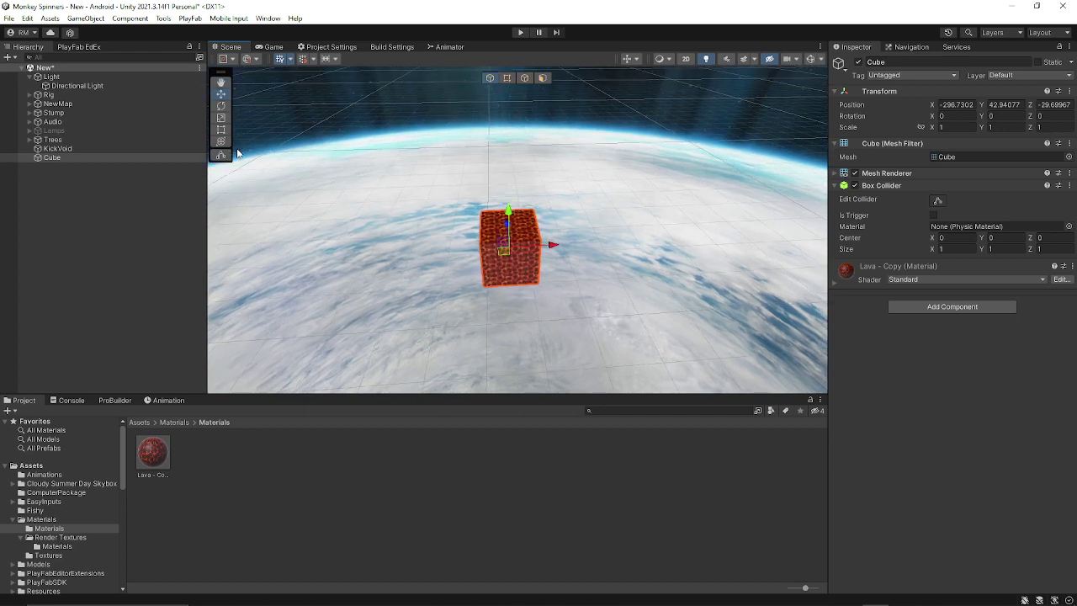
Scale the lava cube up uniformly to about 22.85 on all axes
{"action": "left_click", "coordinate": [221, 117]}
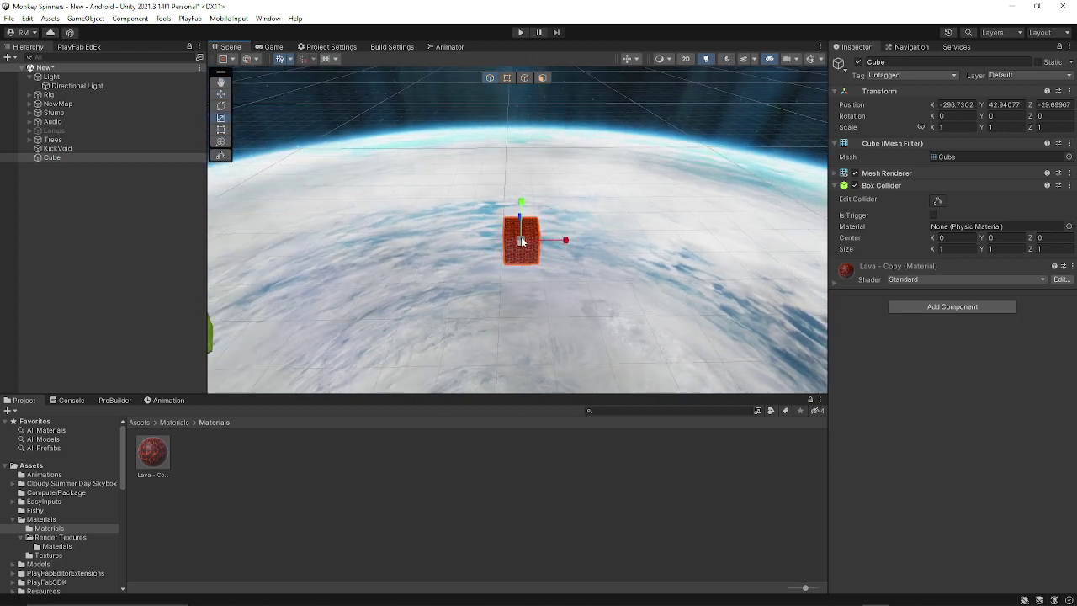
{"action": "left_click_drag", "start_coordinate": [518, 238], "coordinate": [828, 266]}
{"action": "scroll", "coordinate": [593, 239], "scroll_direction": "down", "scroll_amount": 6}
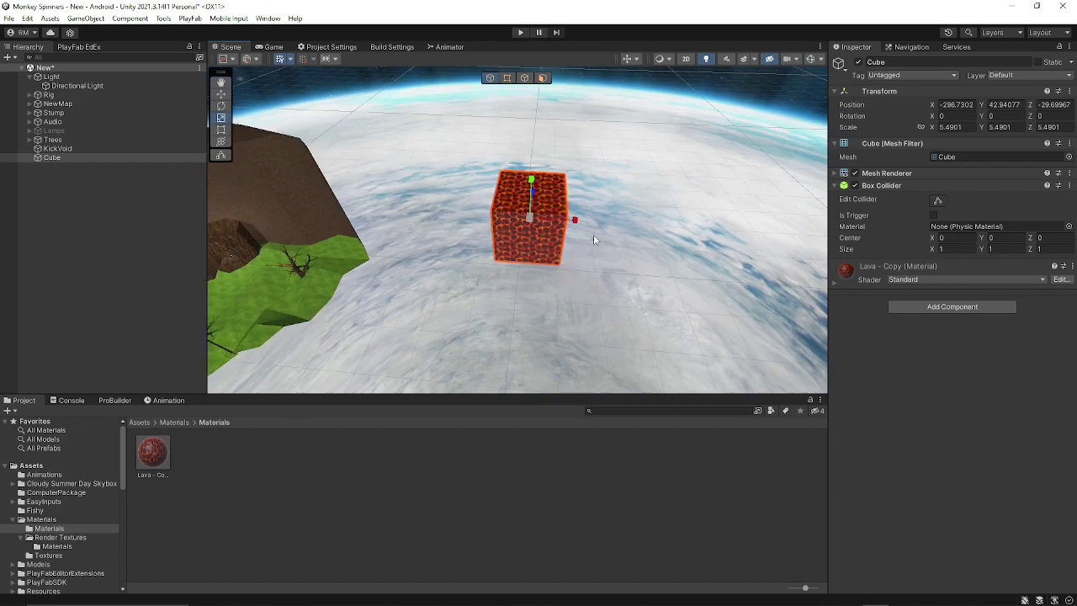
{"action": "scroll", "coordinate": [524, 171], "scroll_direction": "up", "scroll_amount": 8}
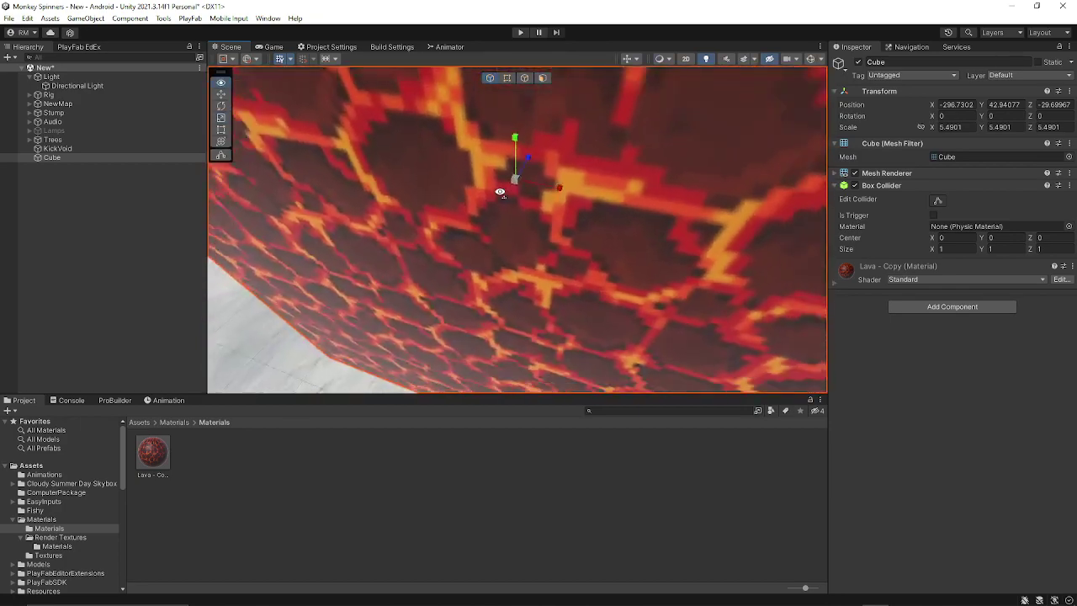
{"action": "scroll", "coordinate": [519, 207], "scroll_direction": "down", "scroll_amount": 3}
{"action": "left_click_drag", "start_coordinate": [518, 190], "coordinate": [625, 205]}
{"action": "scroll", "coordinate": [523, 214], "scroll_direction": "down", "scroll_amount": 10}
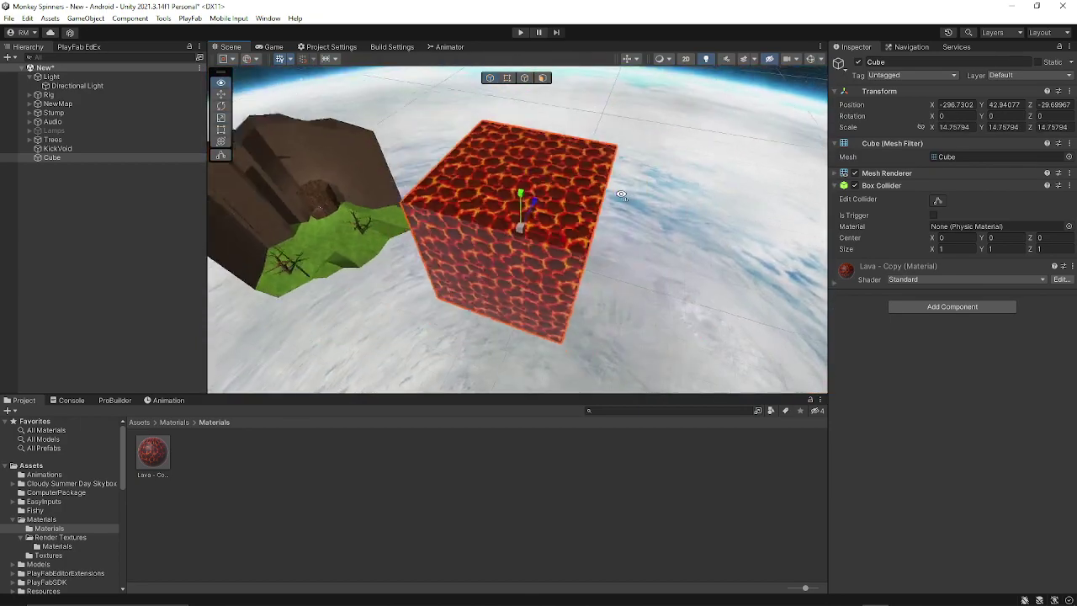
{"action": "left_click_drag", "start_coordinate": [512, 224], "coordinate": [553, 236]}
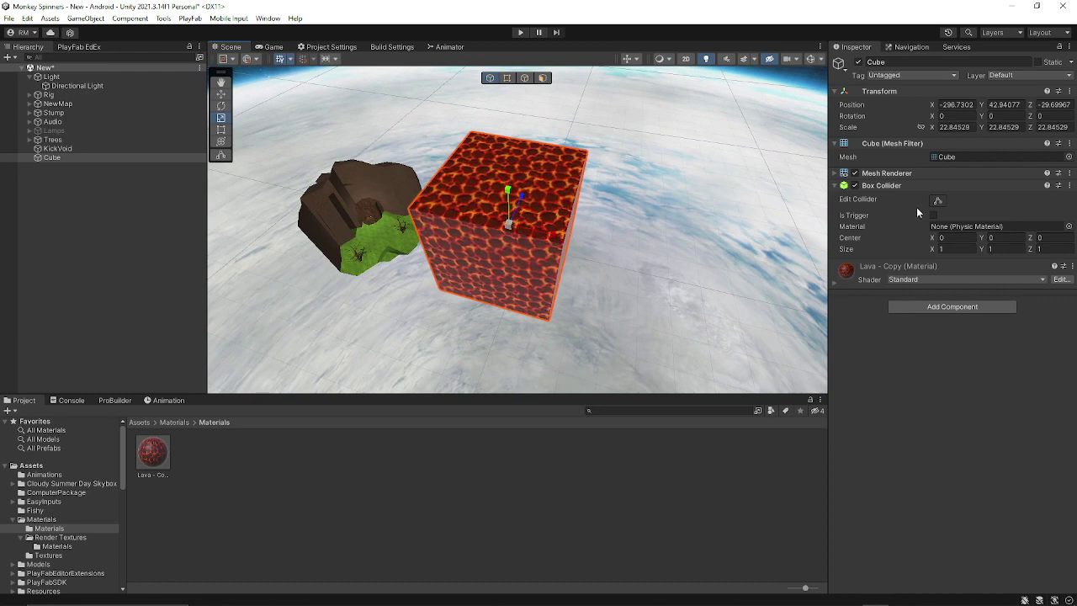
{"action": "right_click_drag", "start_coordinate": [349, 159], "coordinate": [398, 155]}
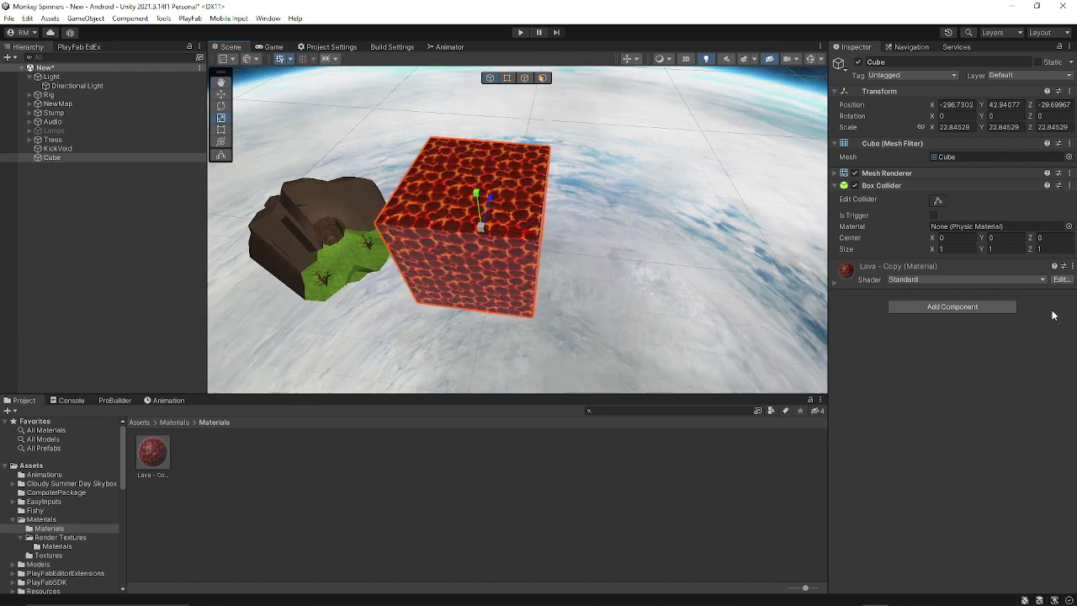
Remove the cube's Box Collider and add a Mesh Collider in its place
{"action": "left_click", "coordinate": [1069, 185]}
{"action": "left_click", "coordinate": [998, 212]}
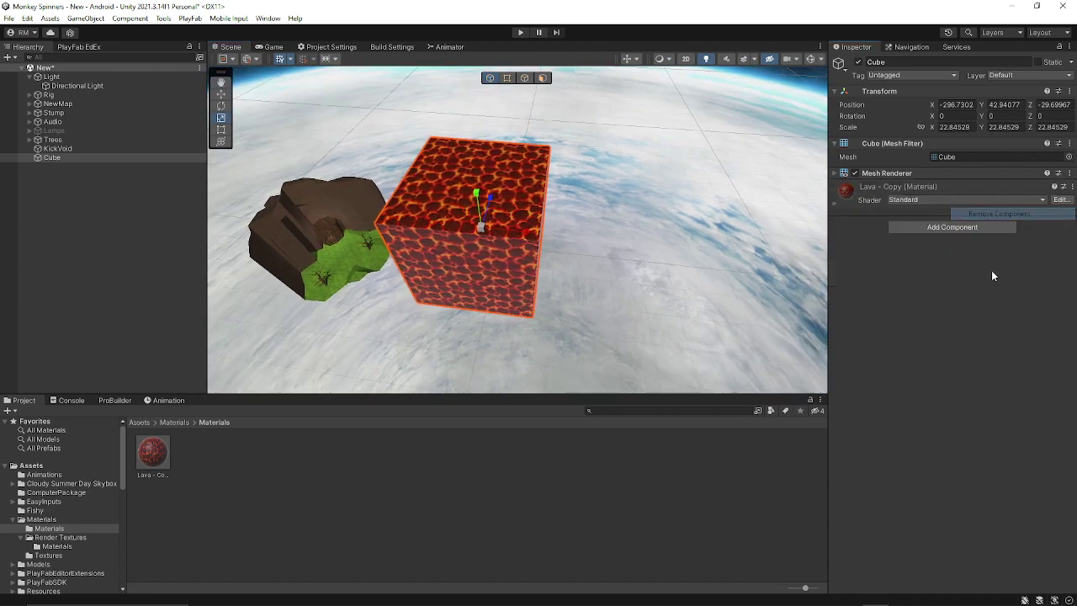
{"action": "left_click", "coordinate": [976, 225]}
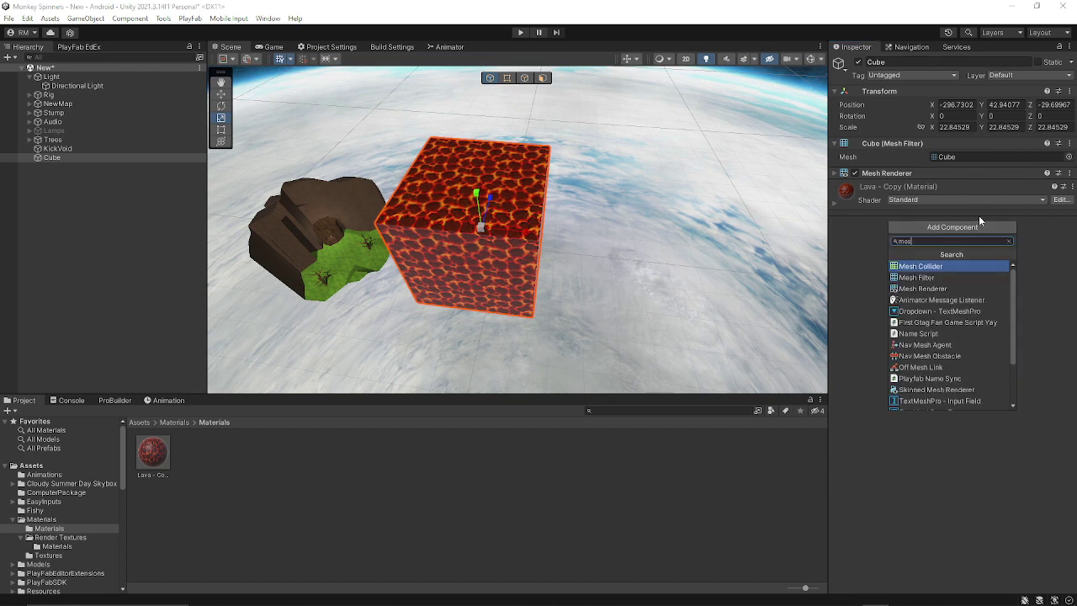
{"action": "type", "text": "mes"}
{"action": "left_click", "coordinate": [917, 266]}
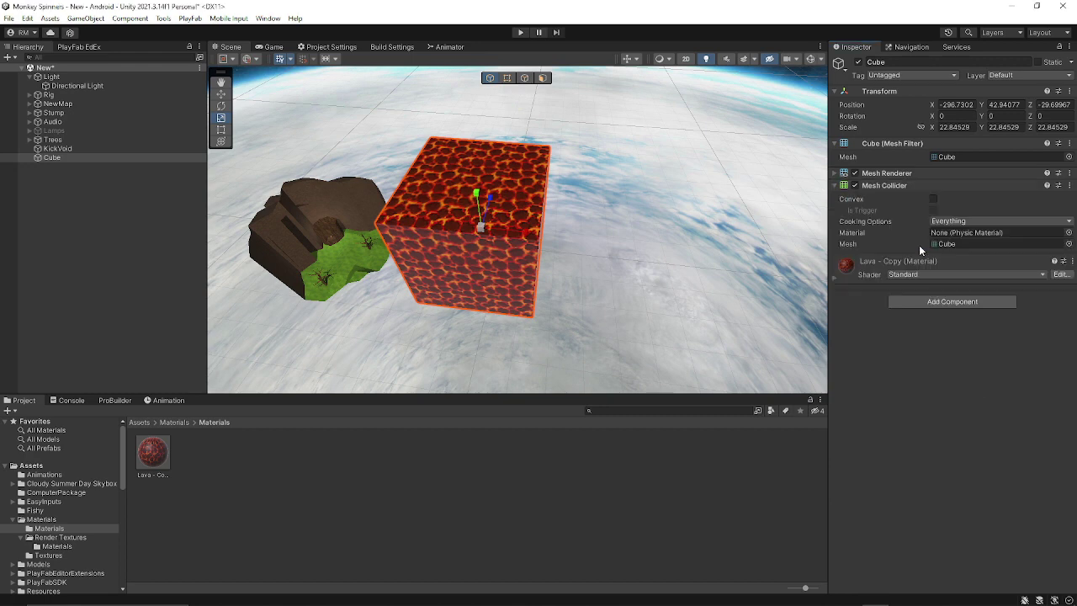
Add a disabled Box Collider with Is Trigger enabled to the cube, alongside its Mesh Collider
{"action": "left_click", "coordinate": [949, 302]}
{"action": "type", "text": "box"}
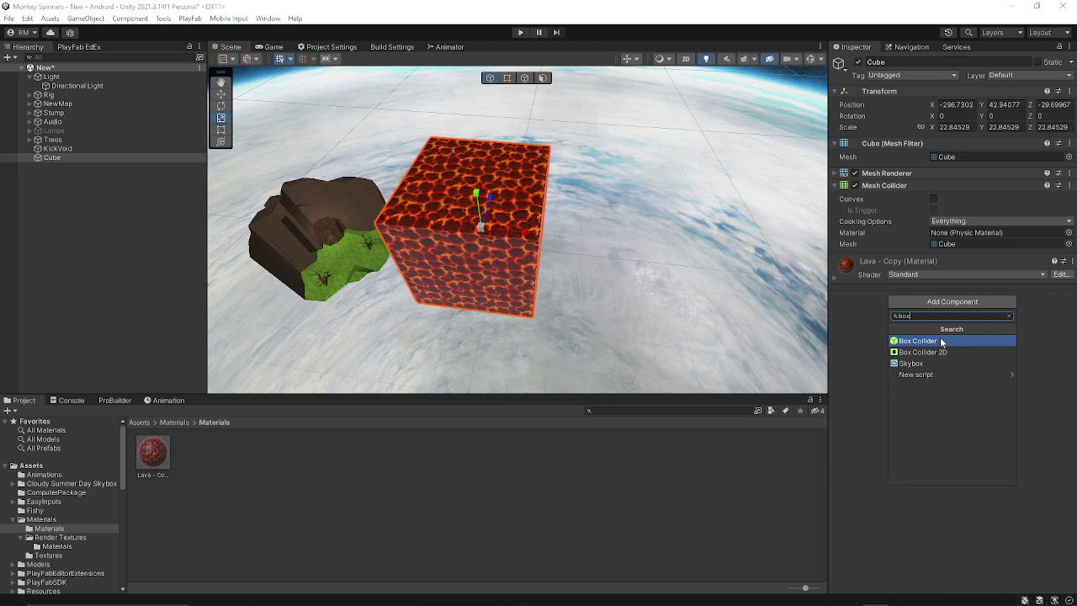
{"action": "left_click", "coordinate": [941, 341]}
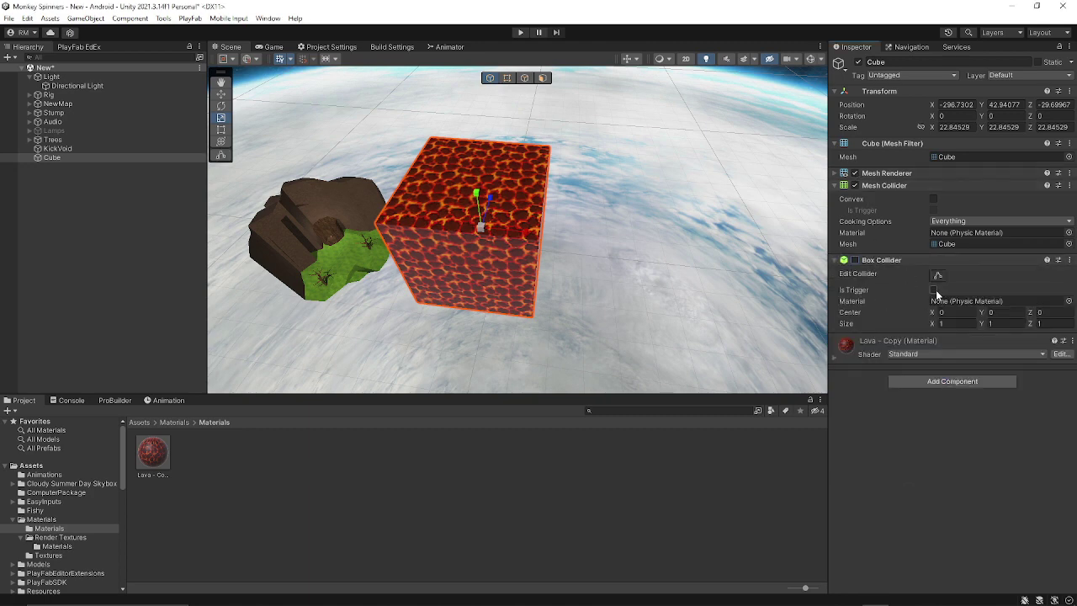
Stretch the lava cube vertically into a tall block with a Y scale of about 51.95
{"action": "right_click_drag", "start_coordinate": [616, 170], "coordinate": [736, 220]}
{"action": "left_click", "coordinate": [722, 201]}
{"action": "key", "text": "a"}
{"action": "left_click", "coordinate": [604, 229]}
{"action": "scroll", "coordinate": [605, 229], "scroll_direction": "up", "scroll_amount": 3}
{"action": "right_click_drag", "start_coordinate": [604, 229], "coordinate": [601, 144]}
{"action": "scroll", "coordinate": [586, 171], "scroll_direction": "down", "scroll_amount": 4}
{"action": "left_click_drag", "start_coordinate": [526, 243], "coordinate": [530, 201]}
{"action": "left_click_drag", "start_coordinate": [573, 163], "coordinate": [606, 184]}
{"action": "right_click_drag", "start_coordinate": [626, 180], "coordinate": [636, 171]}
{"action": "key", "text": "w"}
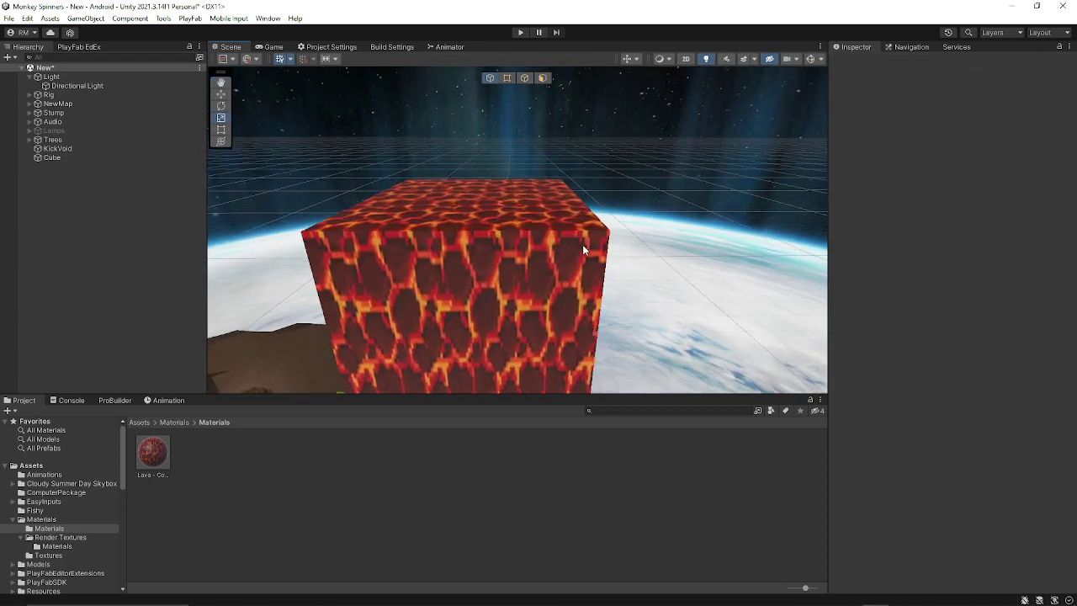
Narrow the lava block slightly with the Rect tool to an X scale of about 22.4
{"action": "left_click", "coordinate": [583, 244]}
{"action": "right_click_drag", "start_coordinate": [582, 238], "coordinate": [664, 286]}
{"action": "left_click", "coordinate": [576, 206]}
{"action": "right_click_drag", "start_coordinate": [667, 231], "coordinate": [473, 231]}
{"action": "left_click", "coordinate": [473, 231]}
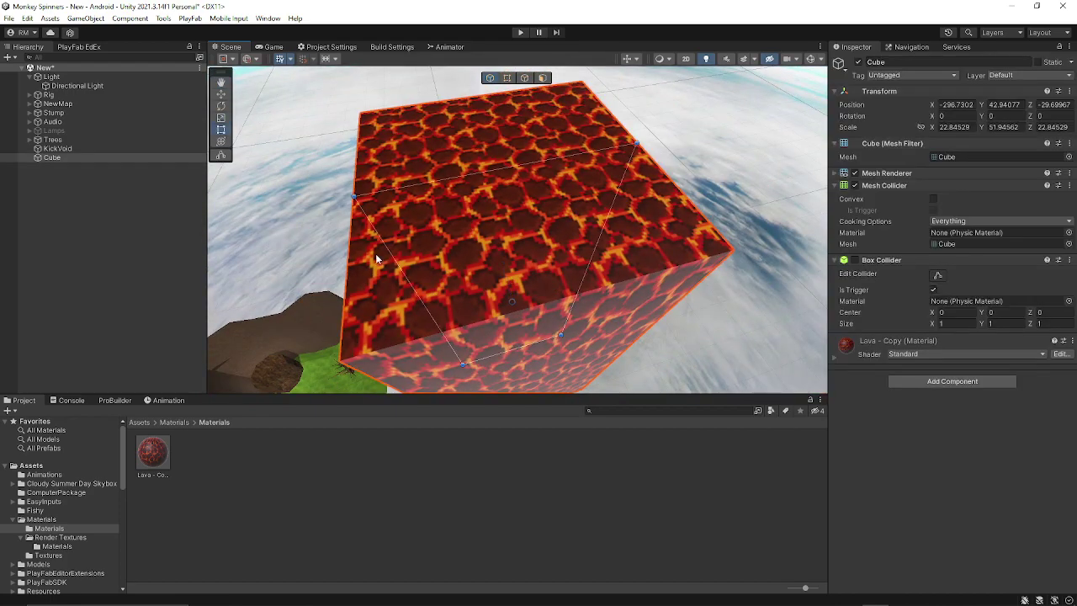
{"action": "mouse_move", "coordinate": [387, 248]}
{"action": "left_mouse_down"}
{"action": "mouse_move", "coordinate": [465, 242]}
{"action": "mouse_move", "coordinate": [377, 241]}
{"action": "mouse_move", "coordinate": [390, 237]}
{"action": "left_mouse_up"}
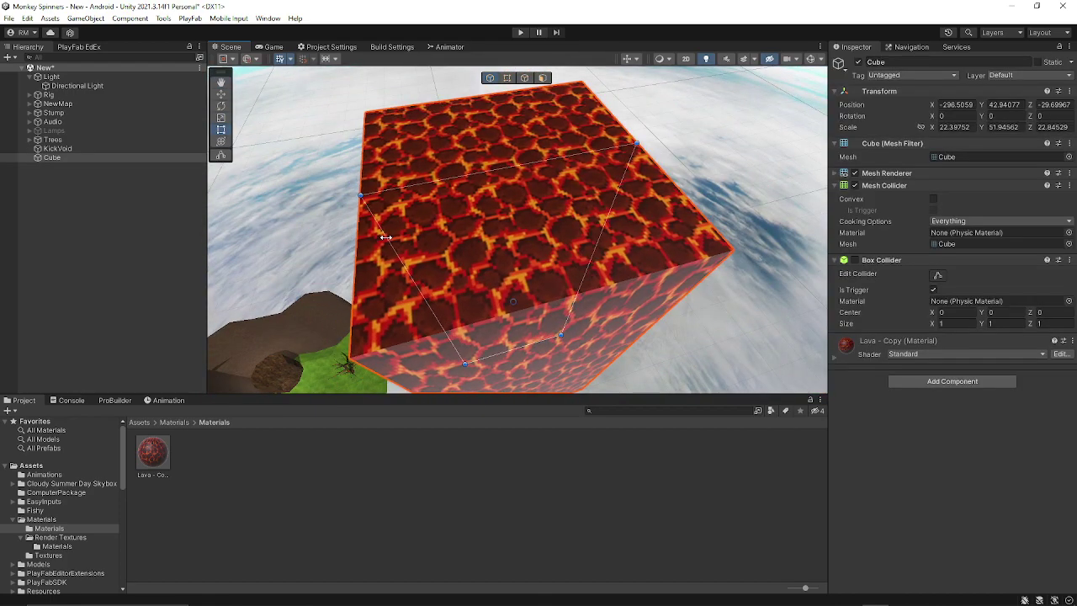
{"action": "right_click_drag", "start_coordinate": [390, 237], "coordinate": [373, 225]}
{"action": "left_click_drag", "start_coordinate": [373, 225], "coordinate": [492, 183], "text": "alt"}
{"action": "left_click", "coordinate": [492, 183]}
Move the lava block upward to a Y position of about 52.2
{"action": "right_click_drag", "start_coordinate": [492, 184], "coordinate": [552, 78]}
{"action": "left_click", "coordinate": [561, 144]}
{"action": "right_click_drag", "start_coordinate": [547, 225], "coordinate": [538, 198]}
{"action": "left_click_drag", "start_coordinate": [529, 338], "coordinate": [568, 307]}
{"action": "right_click_drag", "start_coordinate": [567, 309], "coordinate": [567, 319]}
{"action": "left_click", "coordinate": [603, 268]}
{"action": "right_click_drag", "start_coordinate": [603, 267], "coordinate": [632, 287]}
{"action": "left_click_drag", "start_coordinate": [632, 287], "coordinate": [621, 246], "text": "alt"}
Show the Animation window with the lava block as the object to animate
{"action": "left_click", "coordinate": [265, 20]}
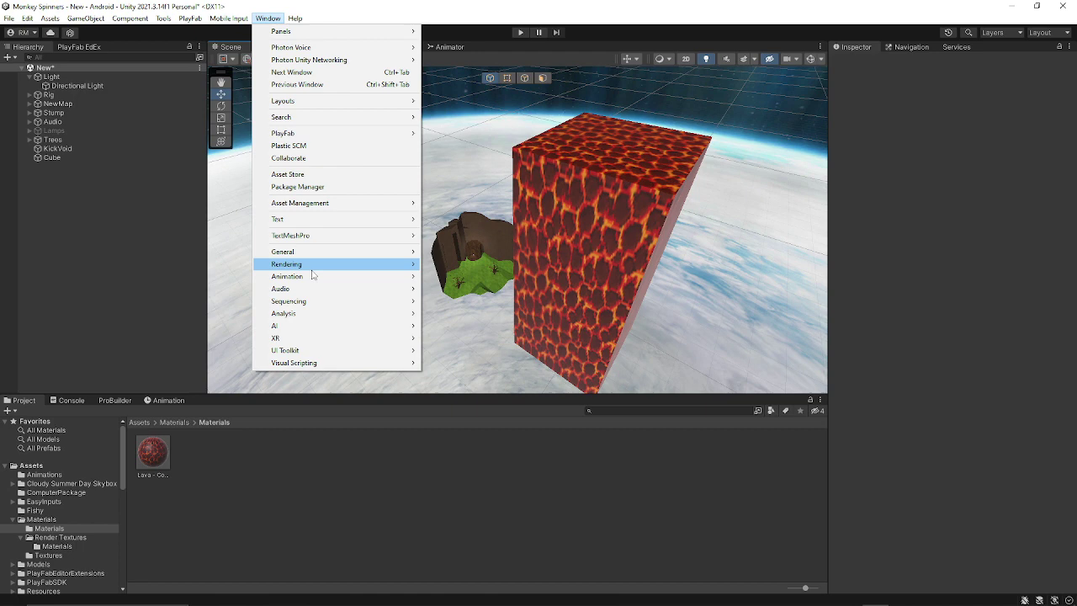
{"action": "mouse_move", "coordinate": [314, 278]}
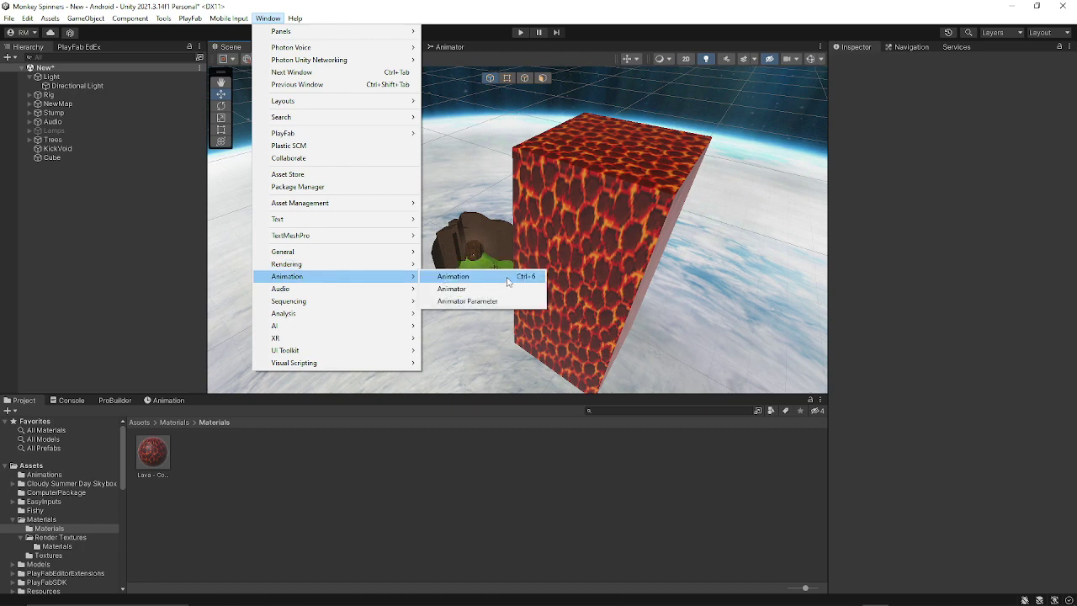
{"action": "left_click", "coordinate": [280, 452]}
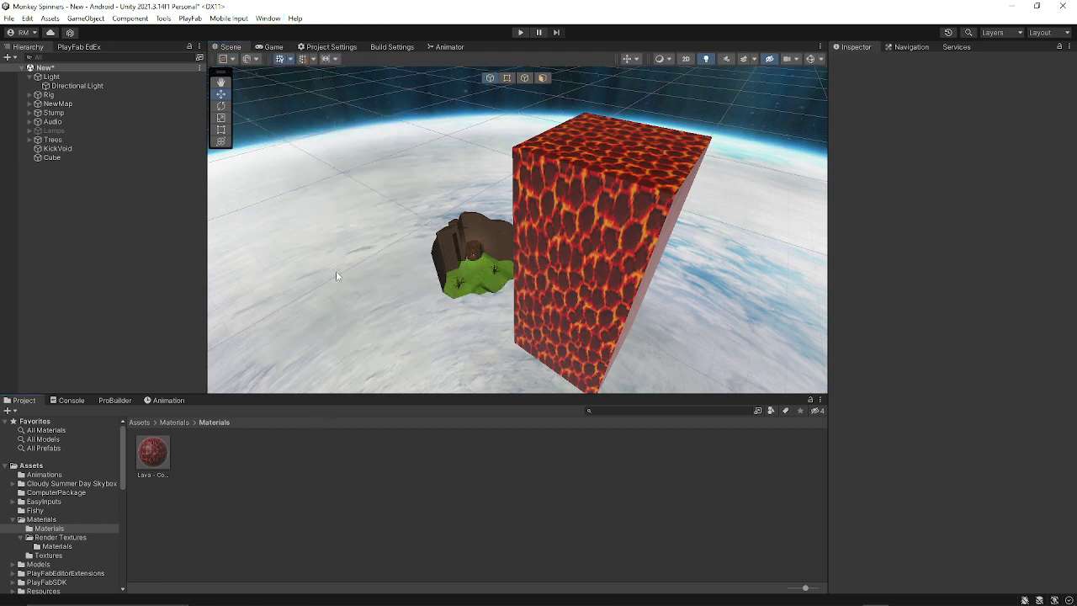
{"action": "left_click", "coordinate": [167, 400]}
{"action": "left_click_drag", "start_coordinate": [707, 164], "coordinate": [614, 240], "text": "alt"}
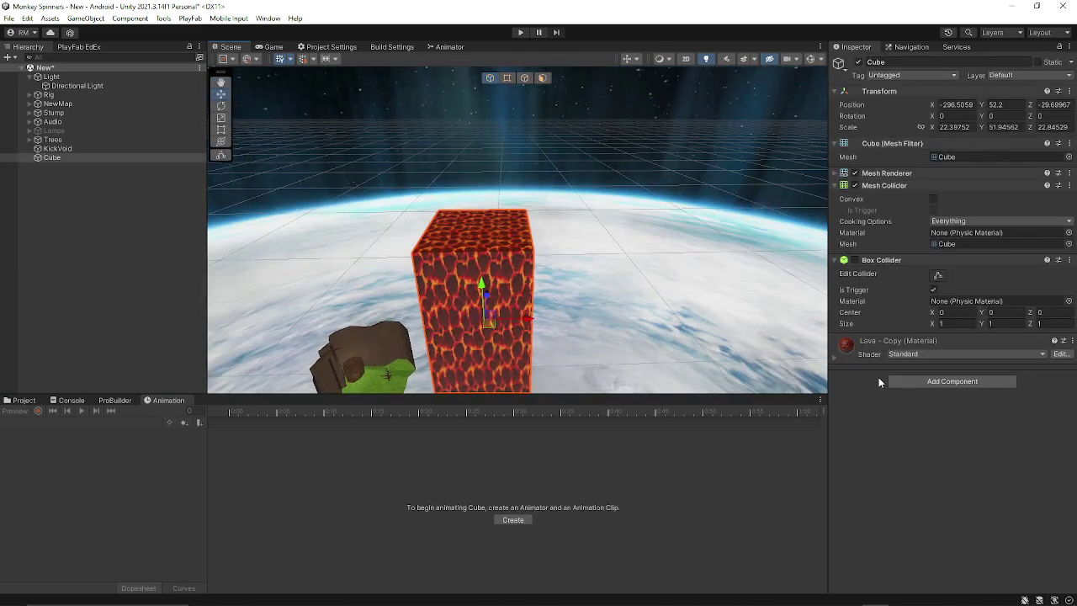
Add the Lava Touch script to the lava block and set its Current Scene Name to New
{"action": "left_click", "coordinate": [925, 383]}
{"action": "type", "text": "lava"}
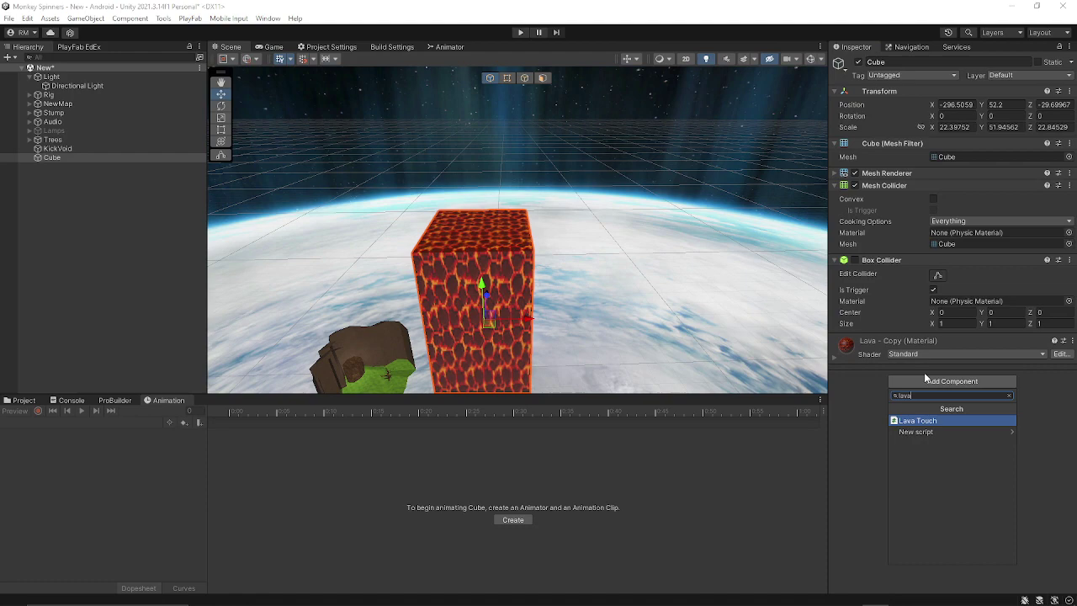
{"action": "left_click", "coordinate": [950, 422]}
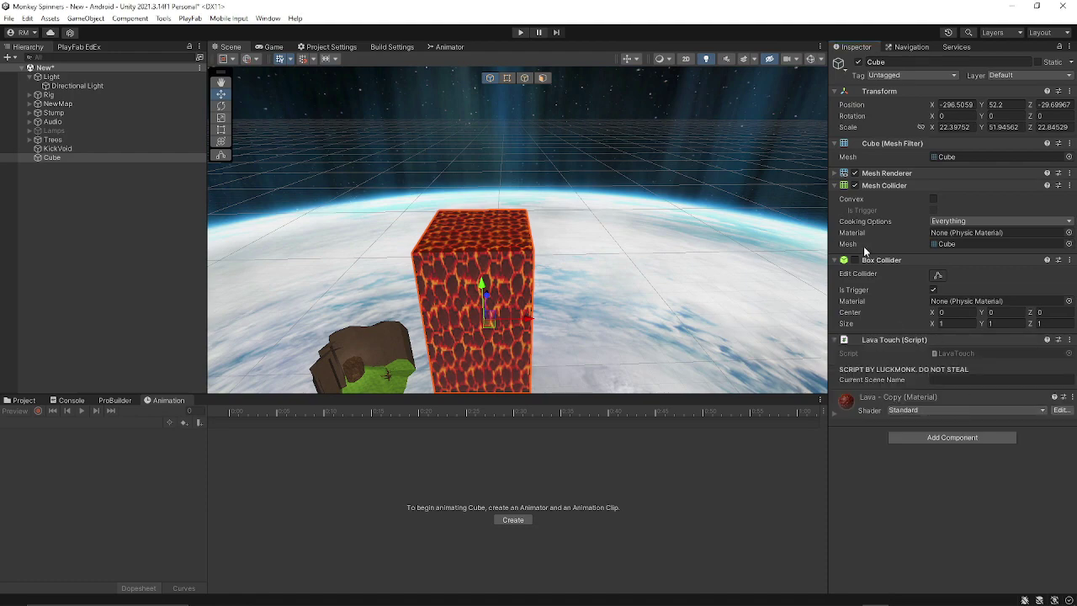
{"action": "right_click_drag", "start_coordinate": [779, 114], "coordinate": [767, 181]}
{"action": "key", "text": "s"}
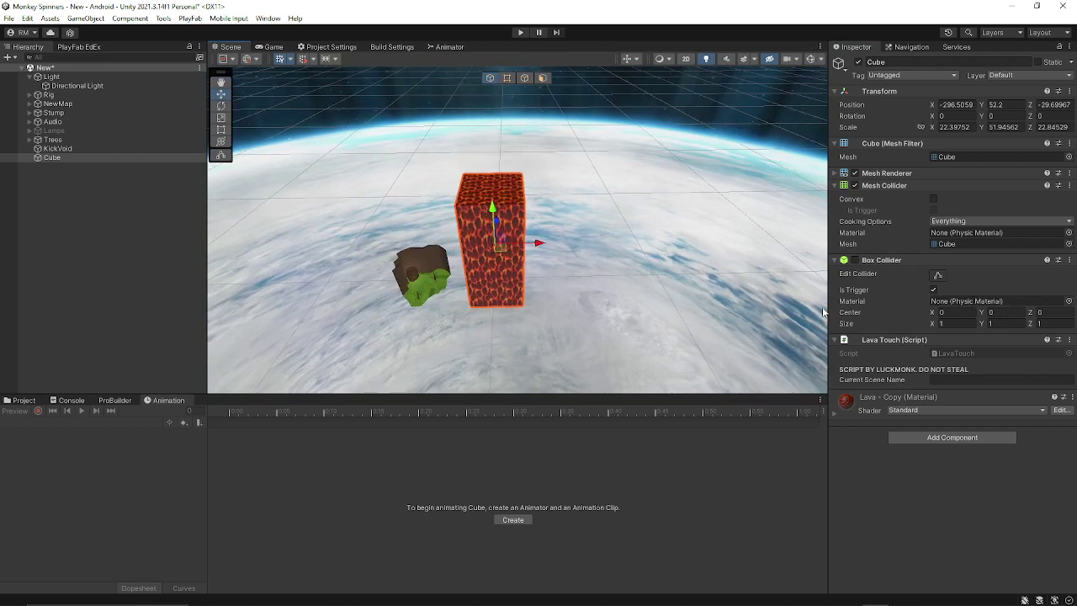
{"action": "right_click_drag", "start_coordinate": [547, 171], "coordinate": [538, 172]}
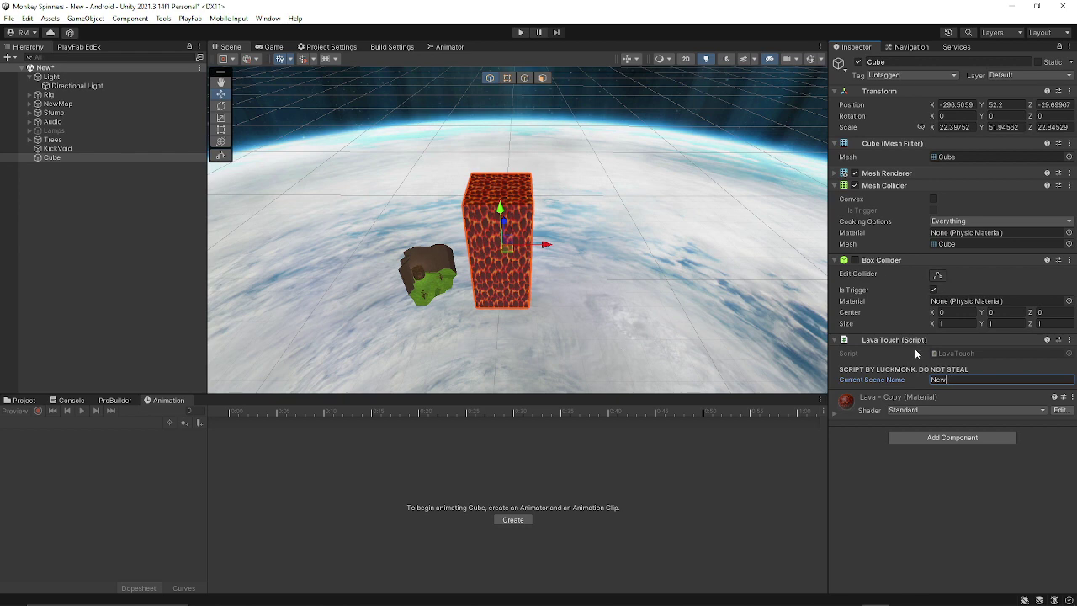
{"action": "left_click", "coordinate": [695, 216]}
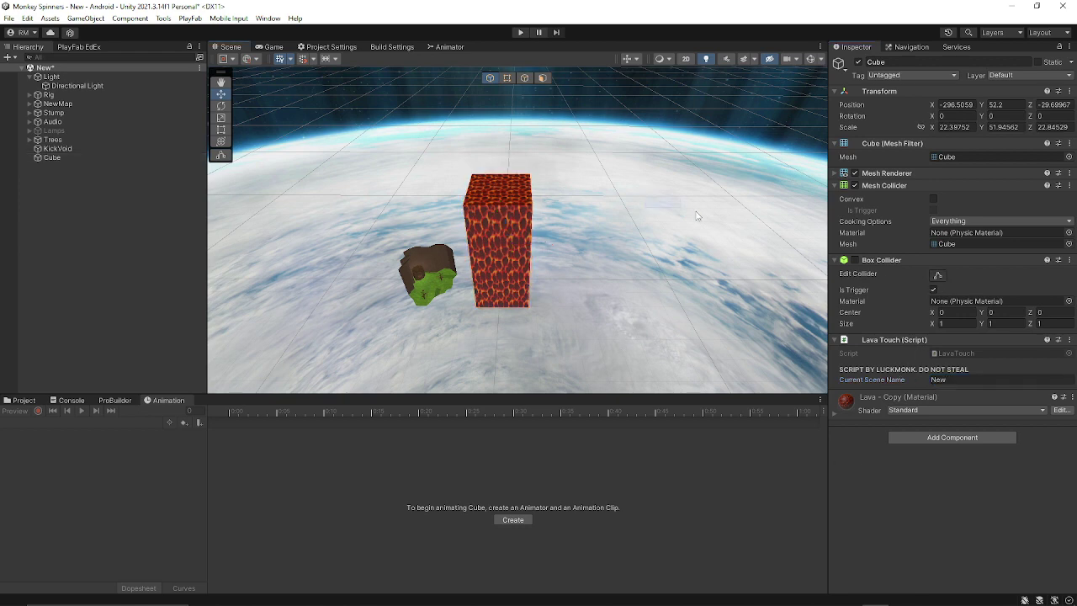
{"action": "right_click_drag", "start_coordinate": [696, 216], "coordinate": [77, 600]}
{"action": "key", "text": "w"}
{"action": "key", "text": "w"}
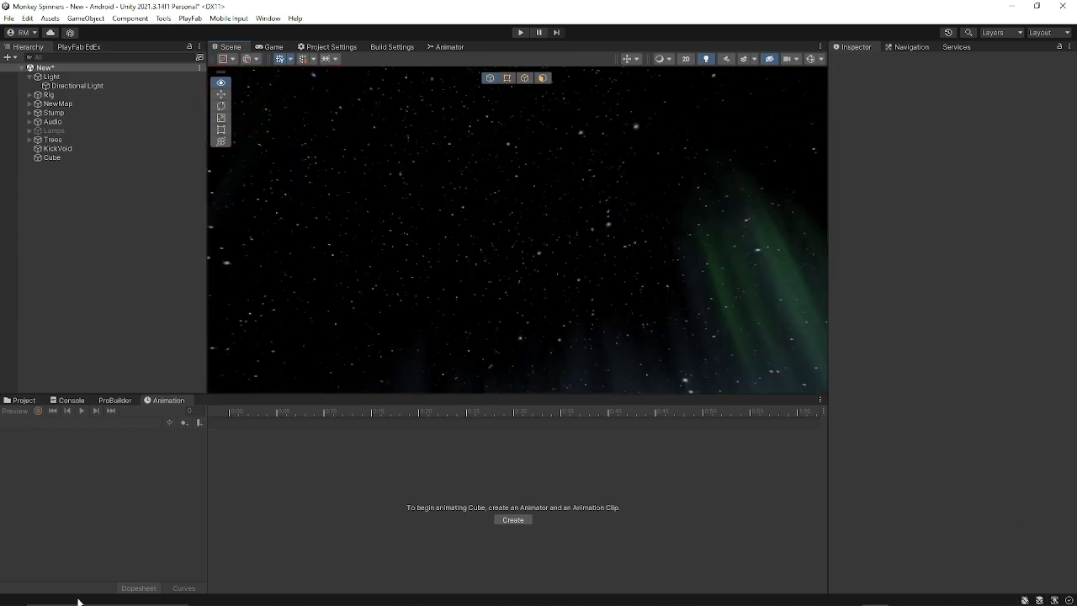
{"action": "key", "text": "f"}
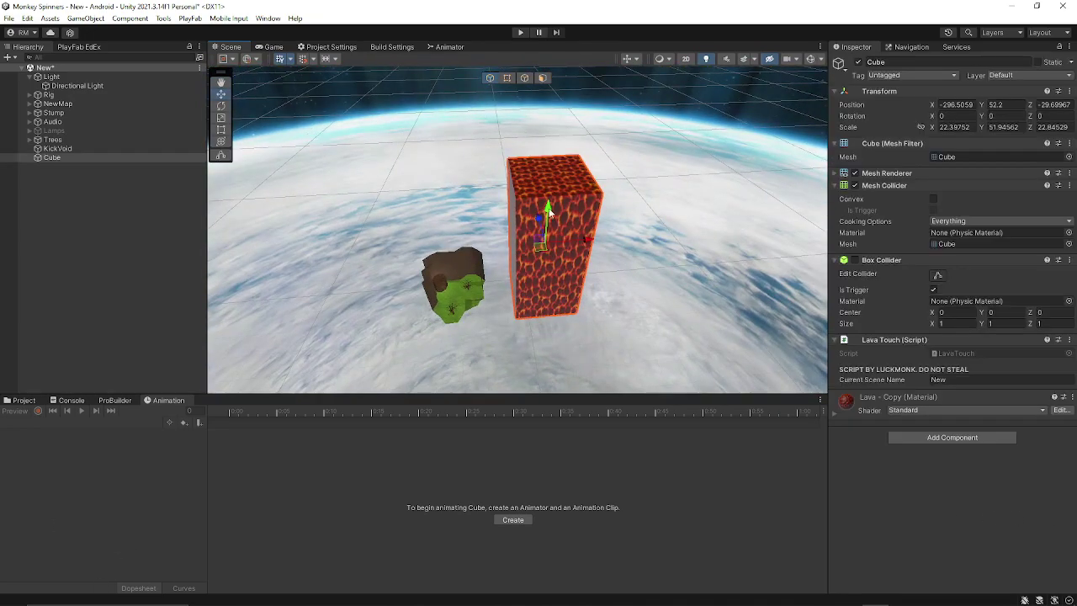
{"action": "key", "text": "w"}
{"action": "right_click_drag", "start_coordinate": [476, 155], "coordinate": [474, 117]}
{"action": "left_click", "coordinate": [671, 211]}
{"action": "right_click_drag", "start_coordinate": [671, 209], "coordinate": [661, 254]}
Create an animation clip named Lava for the lava block in the Animations folder, replacing the existing Lava.anim
{"action": "left_click", "coordinate": [472, 216]}
{"action": "mouse_move", "coordinate": [468, 213]}
{"action": "right_mouse_down"}
{"action": "mouse_move", "coordinate": [440, 185]}
{"action": "mouse_move", "coordinate": [433, 200]}
{"action": "mouse_move", "coordinate": [460, 203]}
{"action": "right_mouse_up"}
{"action": "key", "text": "s"}
{"action": "scroll", "coordinate": [460, 203], "scroll_direction": "down", "scroll_amount": 4}
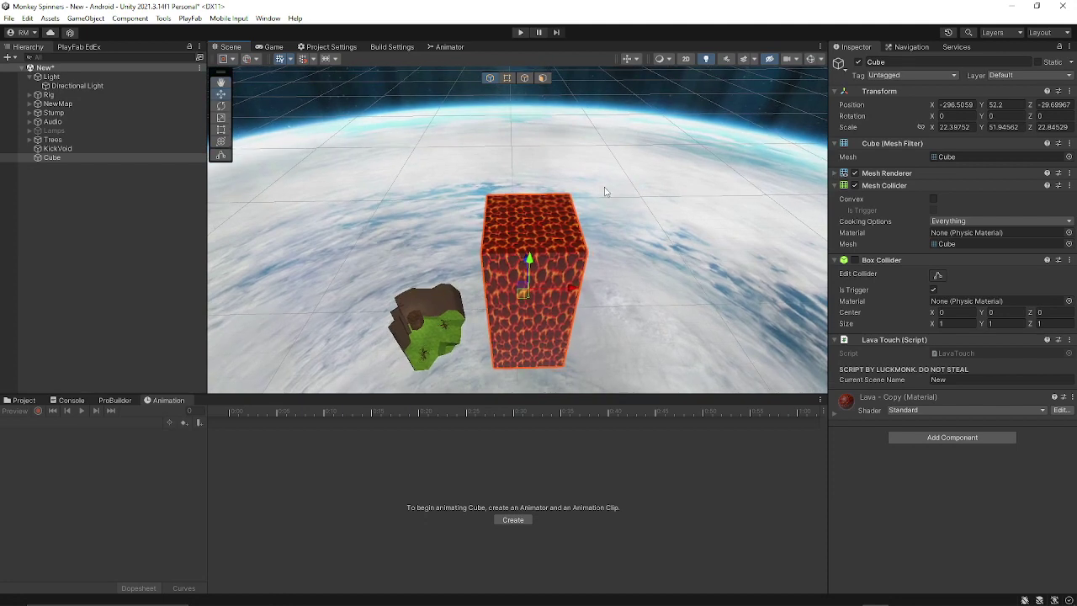
{"action": "left_click", "coordinate": [514, 519]}
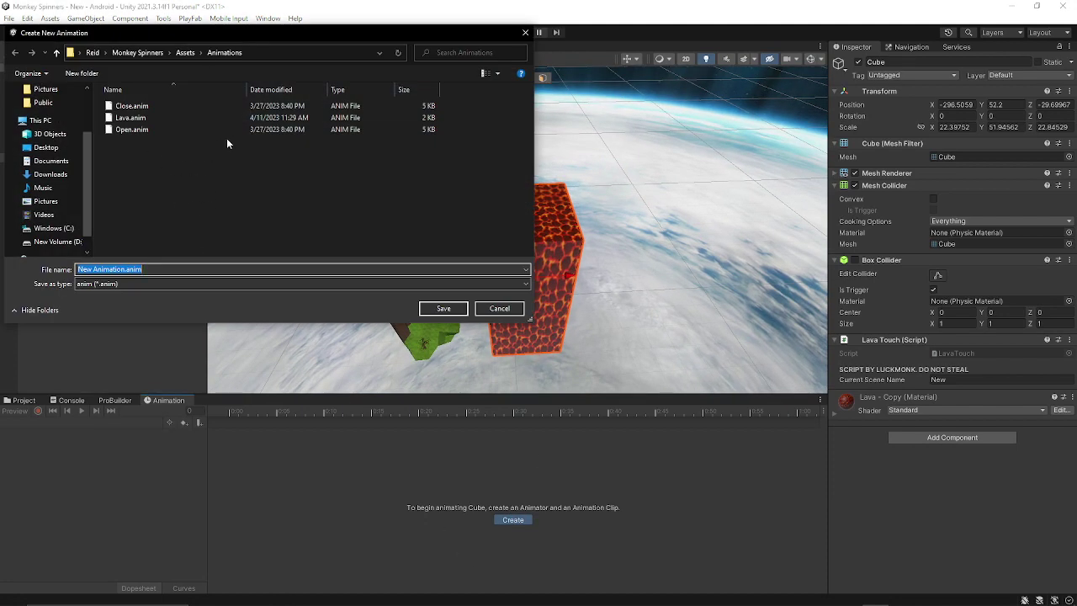
{"action": "type", "text": "Lava"}
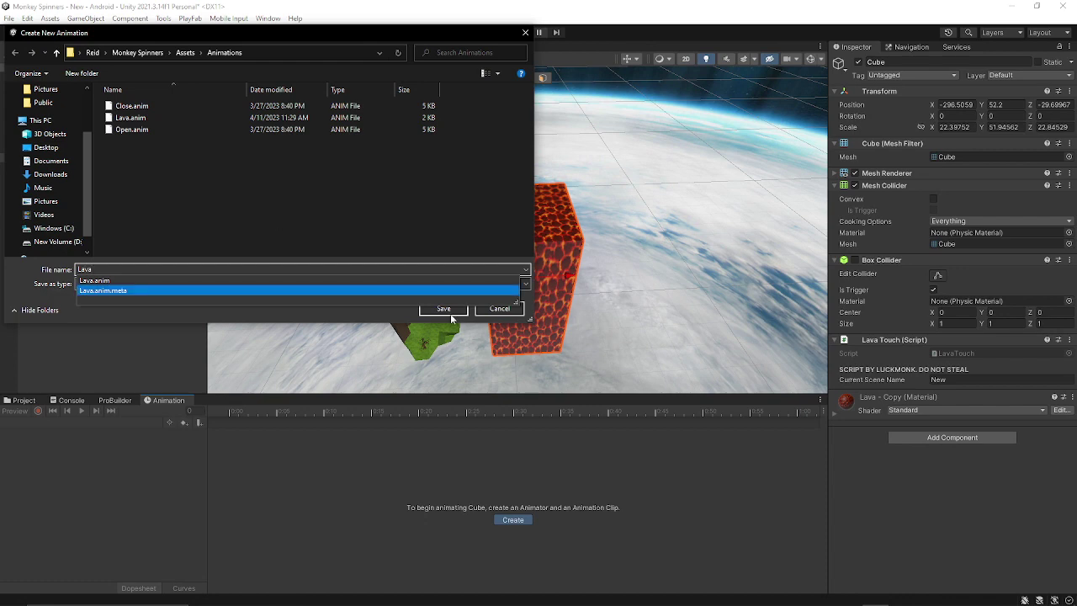
{"action": "left_click", "coordinate": [448, 311]}
{"action": "left_click", "coordinate": [566, 310]}
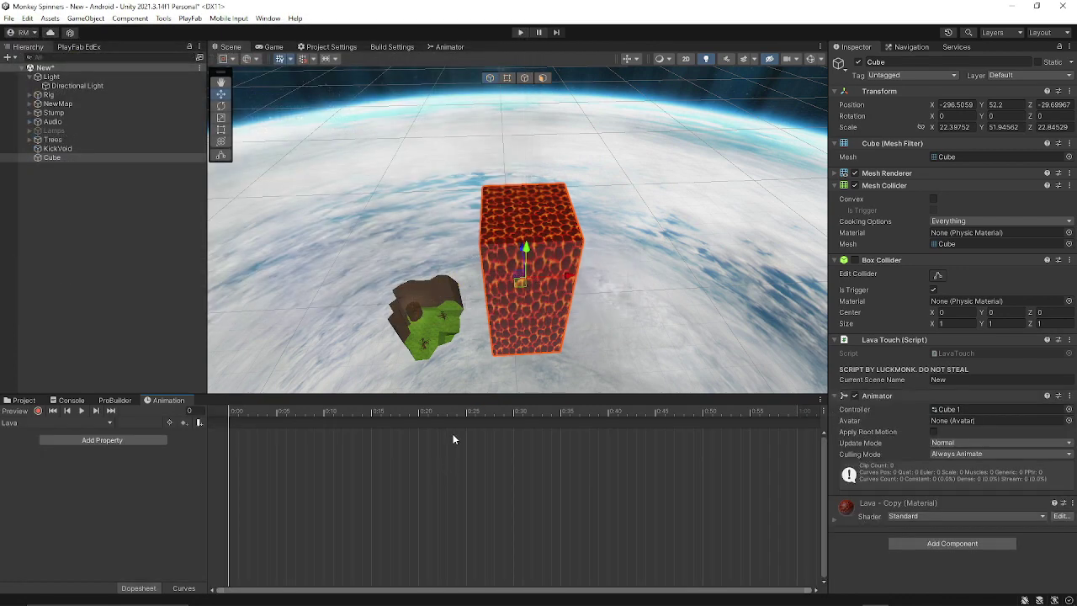
{"action": "middle_click_drag", "start_coordinate": [291, 481], "coordinate": [471, 512]}
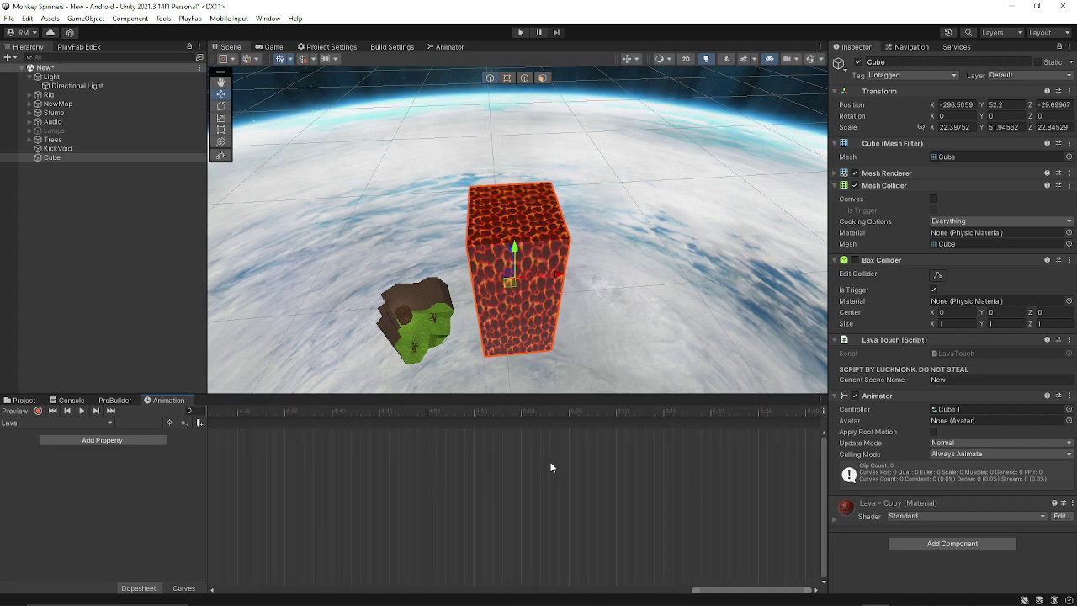
Record a position keyframe at 15:00 in the Lava clip with the lava block raised to Y 108.8
{"action": "scroll", "coordinate": [580, 462], "scroll_direction": "right", "scroll_amount": 5}
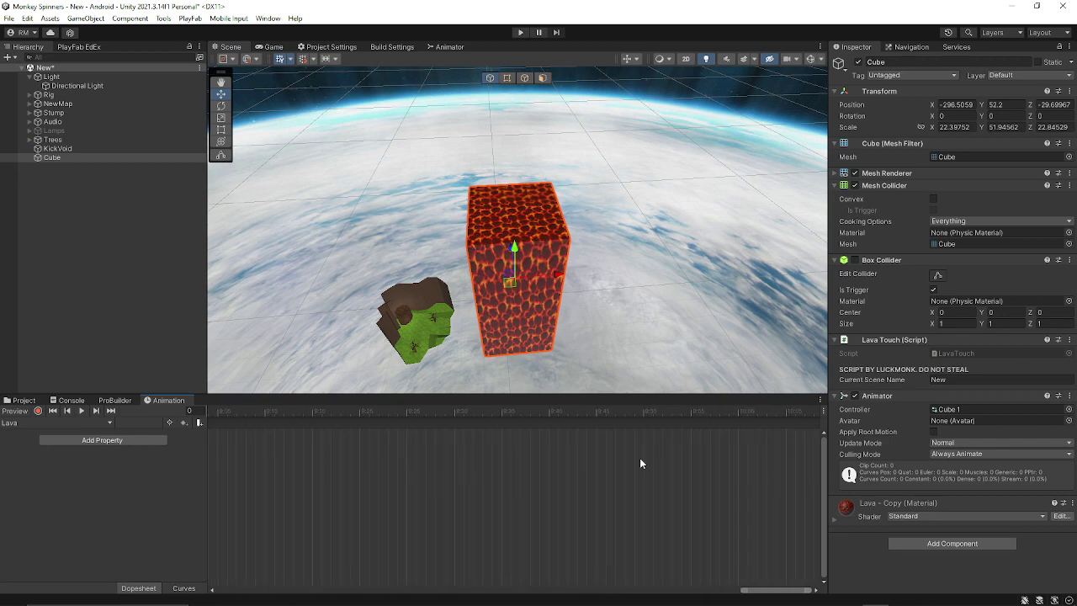
{"action": "scroll", "coordinate": [677, 448], "scroll_direction": "right", "scroll_amount": 5}
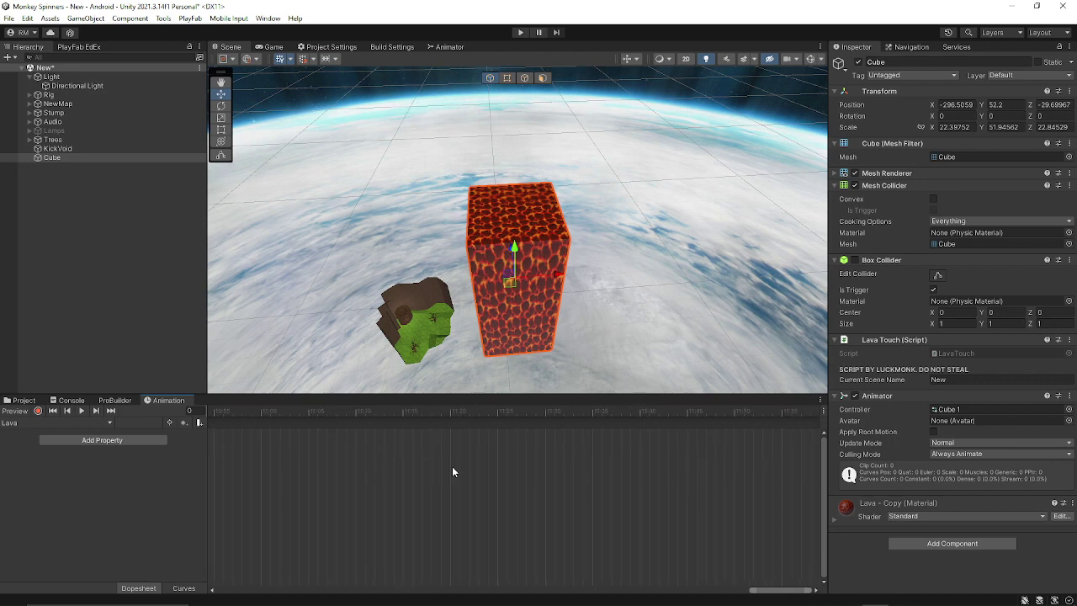
{"action": "scroll", "coordinate": [678, 465], "scroll_direction": "right", "scroll_amount": 5}
{"action": "scroll", "coordinate": [724, 441], "scroll_direction": "right", "scroll_amount": 5}
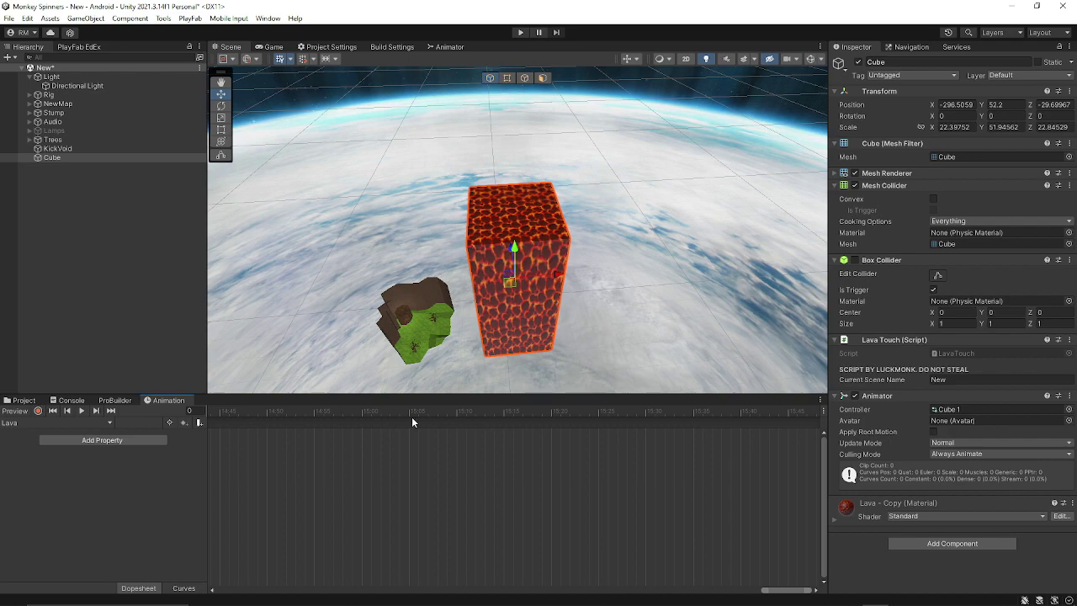
{"action": "left_click", "coordinate": [362, 412]}
{"action": "middle_click_drag", "start_coordinate": [638, 438], "coordinate": [653, 439]}
{"action": "right_click_drag", "start_coordinate": [673, 332], "coordinate": [689, 301]}
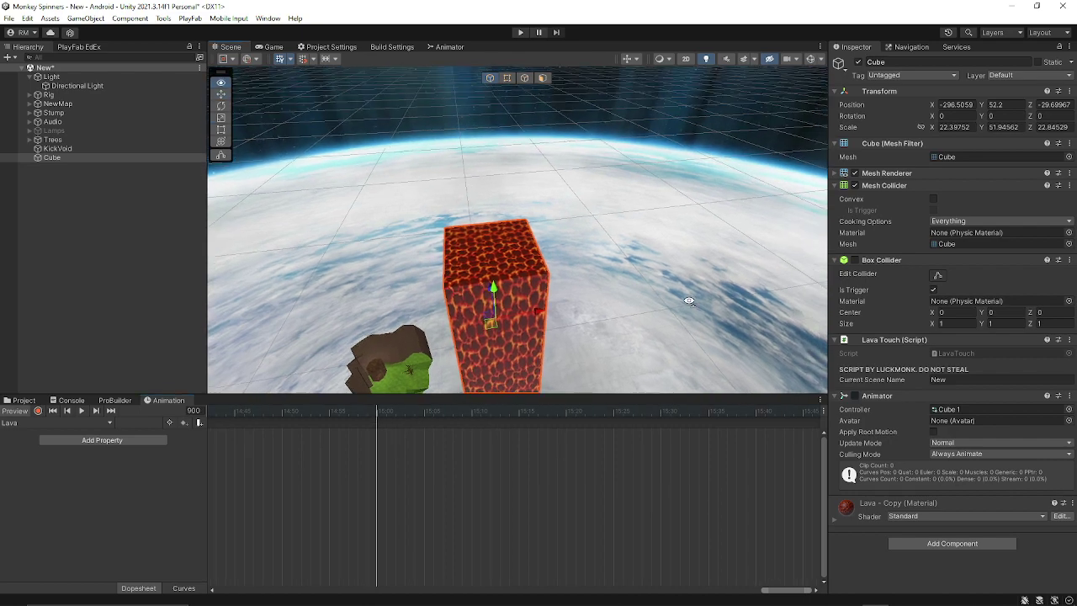
{"action": "right_click_drag", "start_coordinate": [360, 273], "coordinate": [350, 229]}
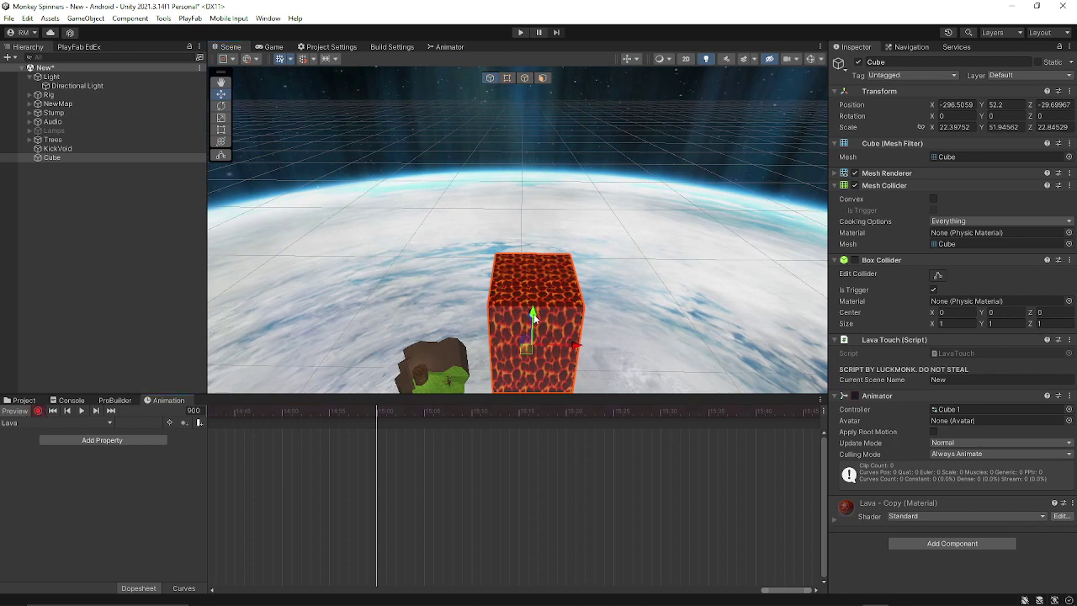
{"action": "left_click_drag", "start_coordinate": [533, 318], "coordinate": [557, 121]}
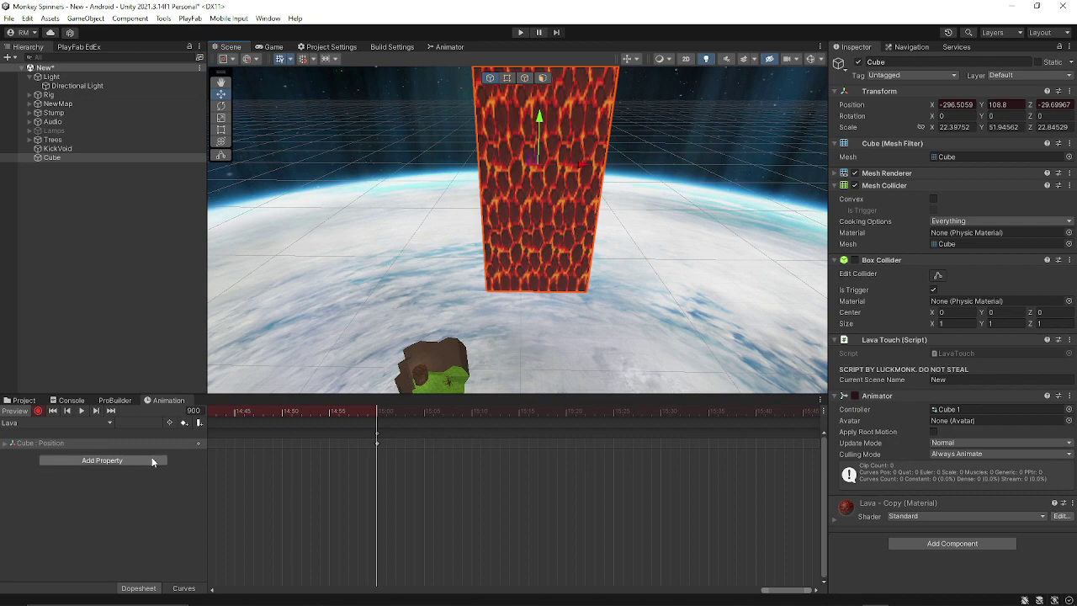
Stop recording and play the Lava clip to watch the lava block's rise up close
{"action": "key", "text": "f"}
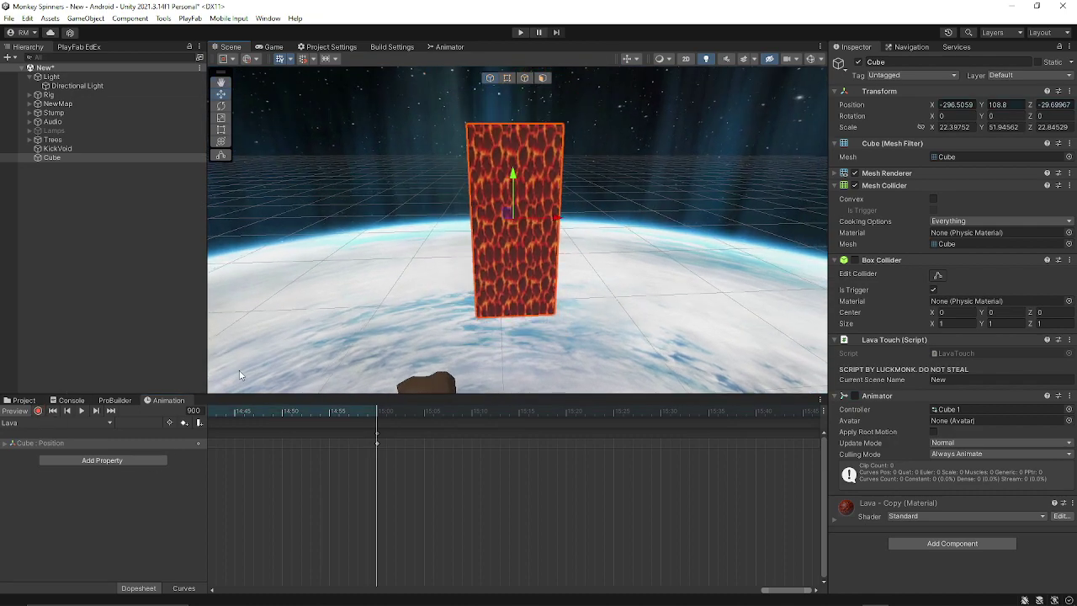
{"action": "left_click", "coordinate": [81, 412]}
{"action": "right_click_drag", "start_coordinate": [516, 301], "coordinate": [542, 340]}
{"action": "key", "text": "w"}
{"action": "left_click_drag", "start_coordinate": [542, 341], "coordinate": [431, 313], "text": "alt"}
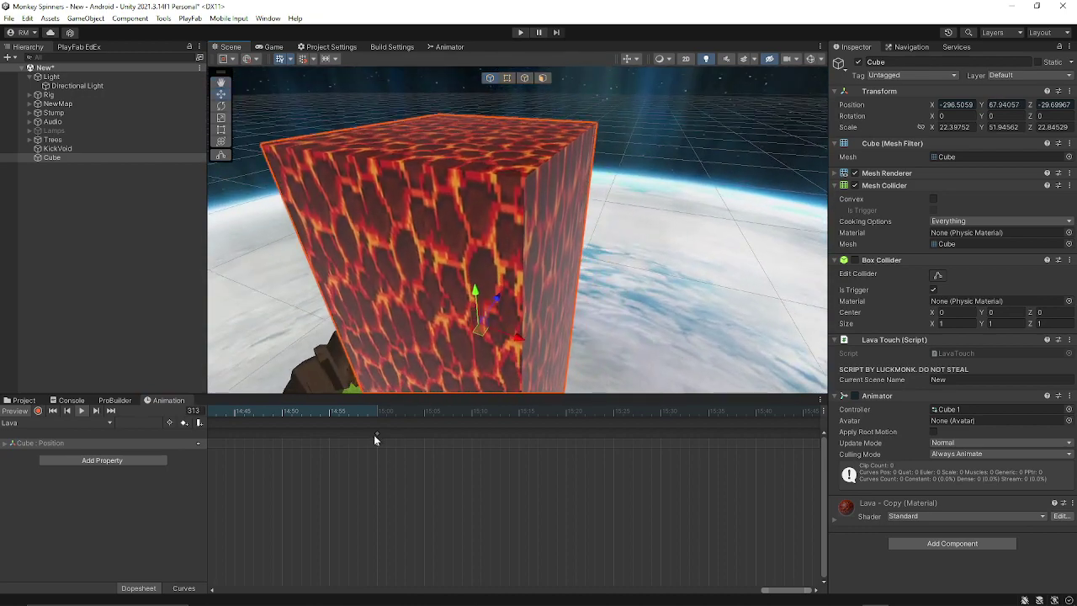
Slow the lava's rise by moving the clip's end keyframe to about 17:22
{"action": "left_click_drag", "start_coordinate": [373, 434], "coordinate": [665, 440]}
{"action": "middle_click_drag", "start_coordinate": [631, 454], "coordinate": [462, 481]}
{"action": "right_click_drag", "start_coordinate": [608, 294], "coordinate": [615, 259]}
{"action": "key", "text": "s"}
{"action": "left_click_drag", "start_coordinate": [615, 259], "coordinate": [555, 354], "text": "alt"}
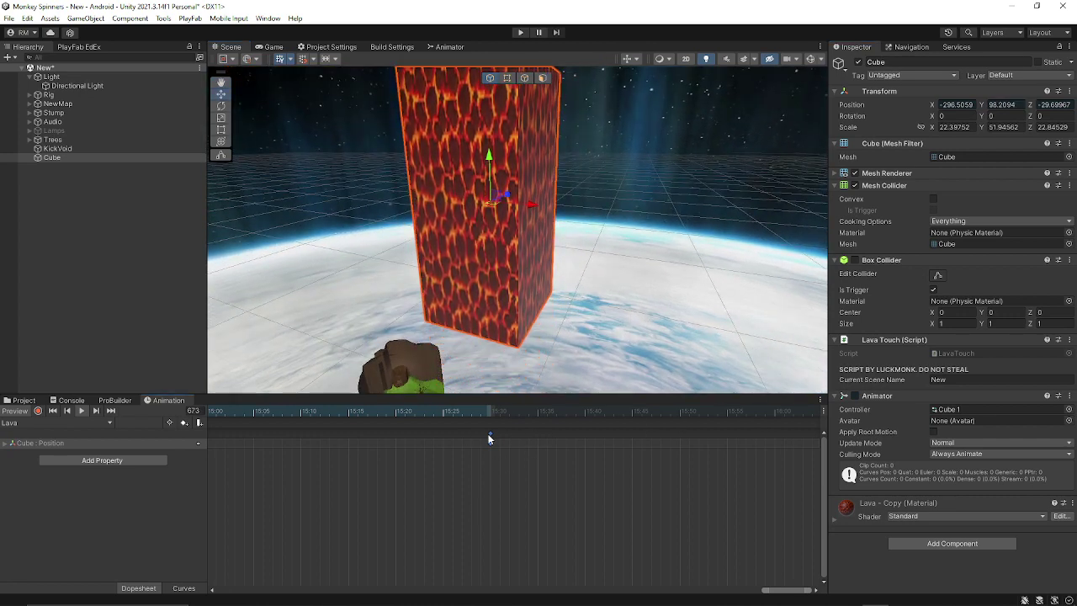
{"action": "left_click_drag", "start_coordinate": [491, 434], "coordinate": [767, 435]}
{"action": "middle_click_drag", "start_coordinate": [734, 461], "coordinate": [285, 458]}
{"action": "left_click_drag", "start_coordinate": [312, 435], "coordinate": [777, 433]}
{"action": "middle_click_drag", "start_coordinate": [713, 471], "coordinate": [310, 475]}
{"action": "left_click_drag", "start_coordinate": [376, 435], "coordinate": [689, 435]}
Replay the Lava clip from its first frame and check the block's rising speed
{"action": "left_click", "coordinate": [53, 412]}
{"action": "right_click_drag", "start_coordinate": [754, 242], "coordinate": [722, 252]}
{"action": "left_click", "coordinate": [661, 277]}
{"action": "key", "text": "w"}
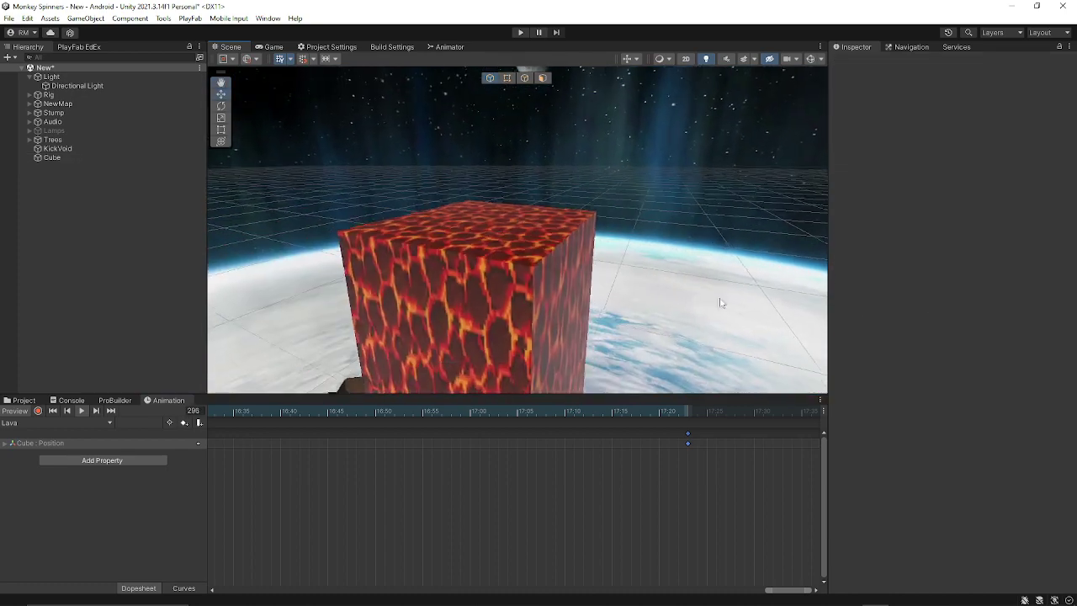
Lengthen the Lava clip further by moving its end keyframe to about 19:23
{"action": "left_click_drag", "start_coordinate": [687, 439], "coordinate": [812, 444]}
{"action": "middle_click_drag", "start_coordinate": [629, 488], "coordinate": [242, 462]}
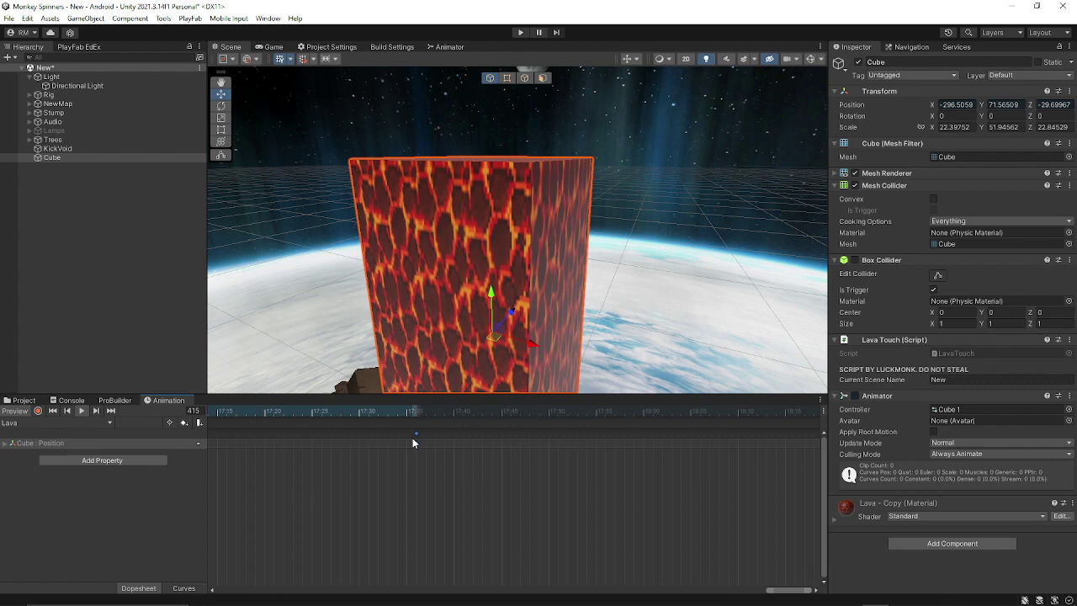
{"action": "left_click_drag", "start_coordinate": [413, 438], "coordinate": [783, 451]}
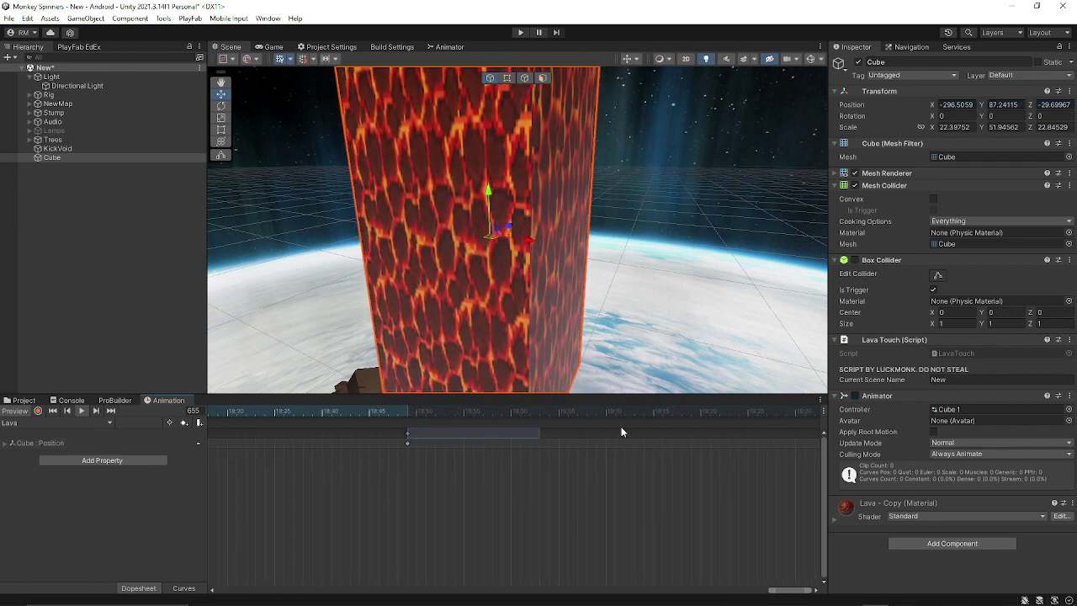
Restart the Lava clip preview from the beginning, stop it, and select the lava block to review its components
{"action": "left_click", "coordinate": [228, 271]}
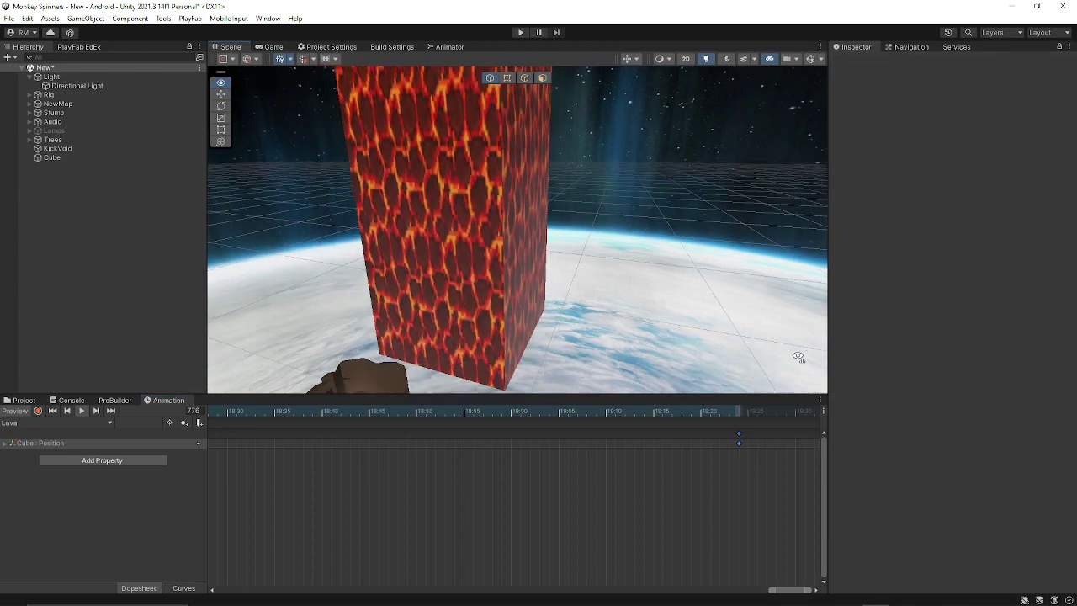
{"action": "left_click", "coordinate": [53, 411]}
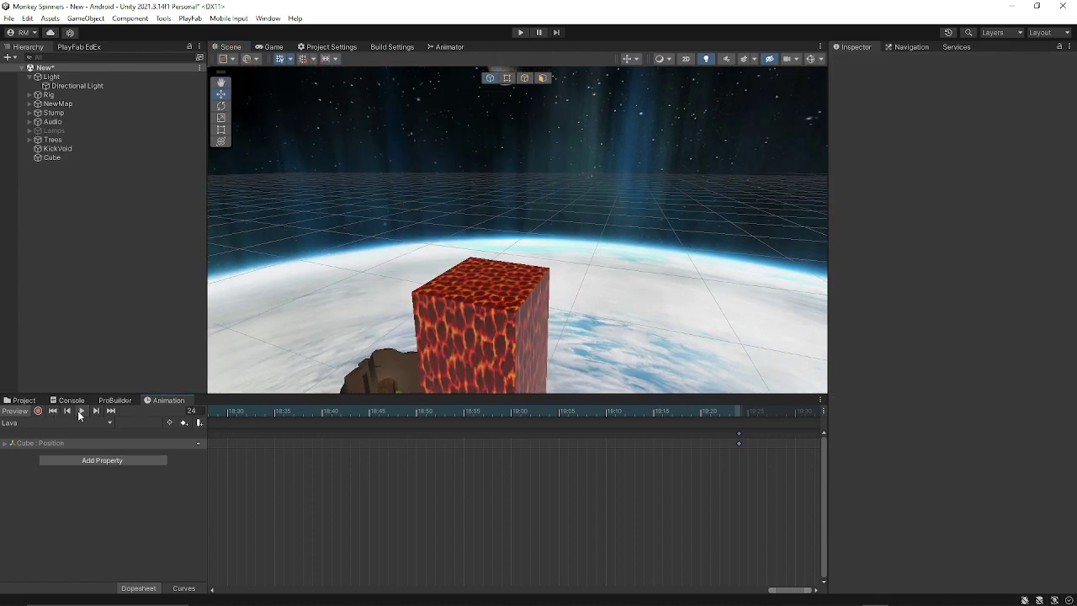
{"action": "left_click", "coordinate": [80, 411]}
{"action": "right_click_drag", "start_coordinate": [673, 89], "coordinate": [656, 162]}
{"action": "left_click", "coordinate": [539, 282]}
{"action": "right_click_drag", "start_coordinate": [551, 282], "coordinate": [589, 254]}
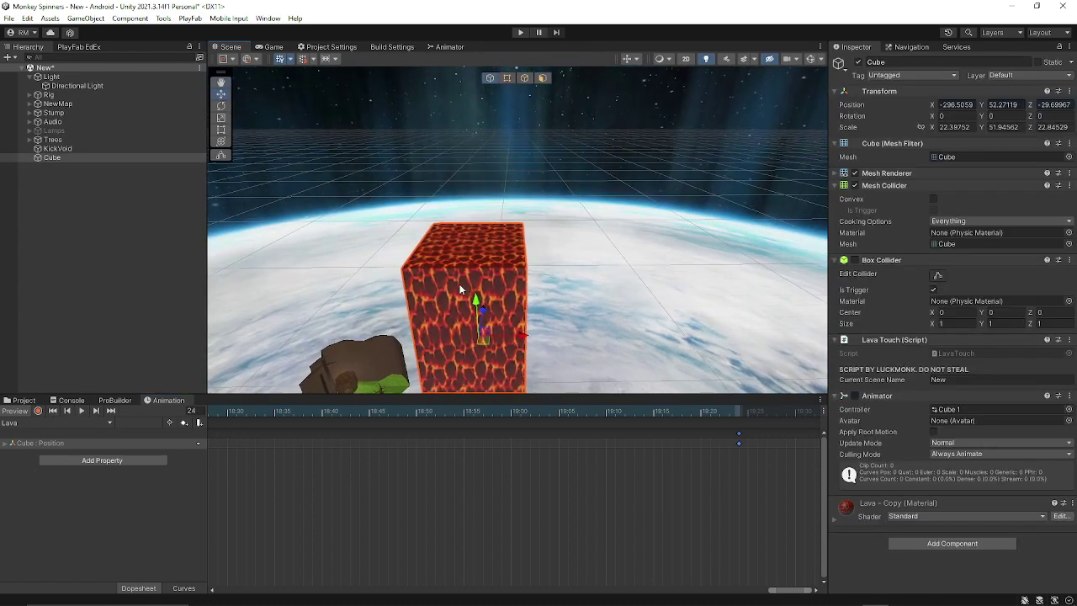
{"action": "right_click_drag", "start_coordinate": [476, 284], "coordinate": [515, 203]}
{"action": "left_click_drag", "start_coordinate": [514, 203], "coordinate": [531, 304], "text": "alt"}
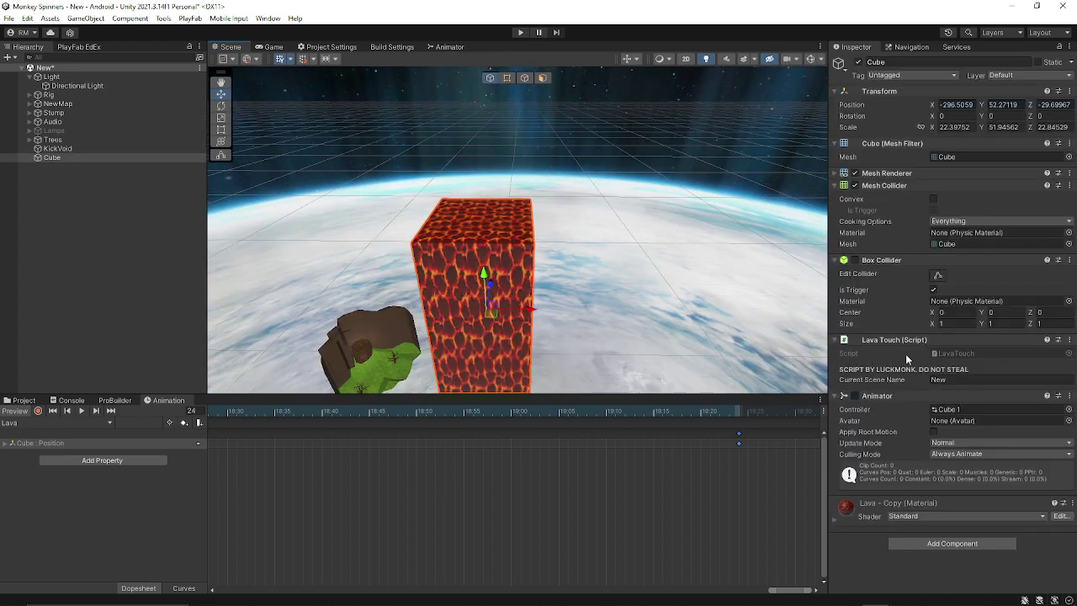
Check the scene names listed in the Build Settings and return to the scene view with the lava block deselected
{"action": "left_click", "coordinate": [383, 47]}
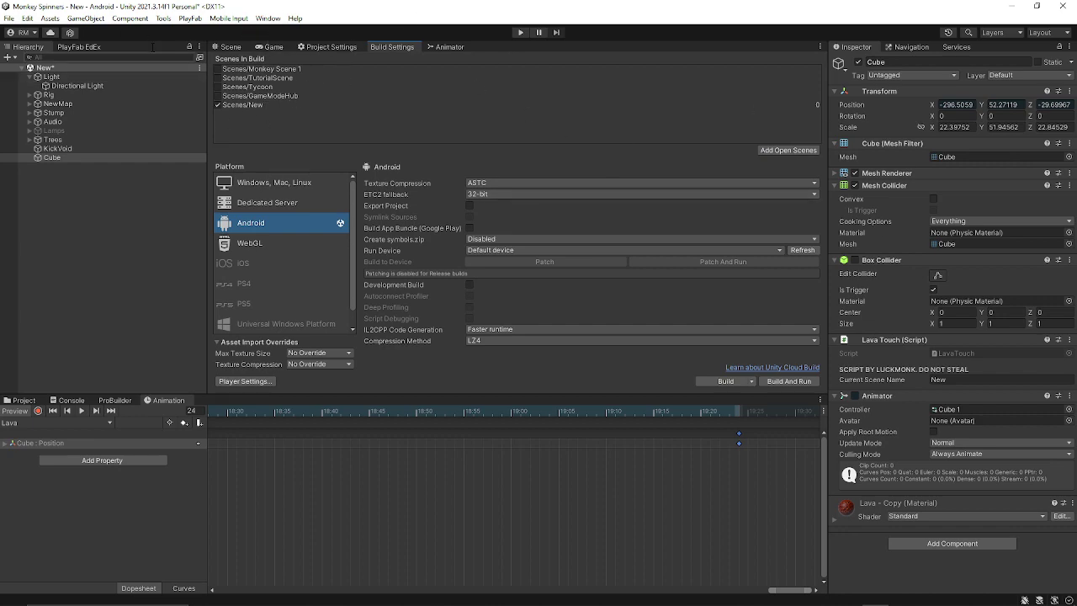
{"action": "left_click", "coordinate": [237, 49]}
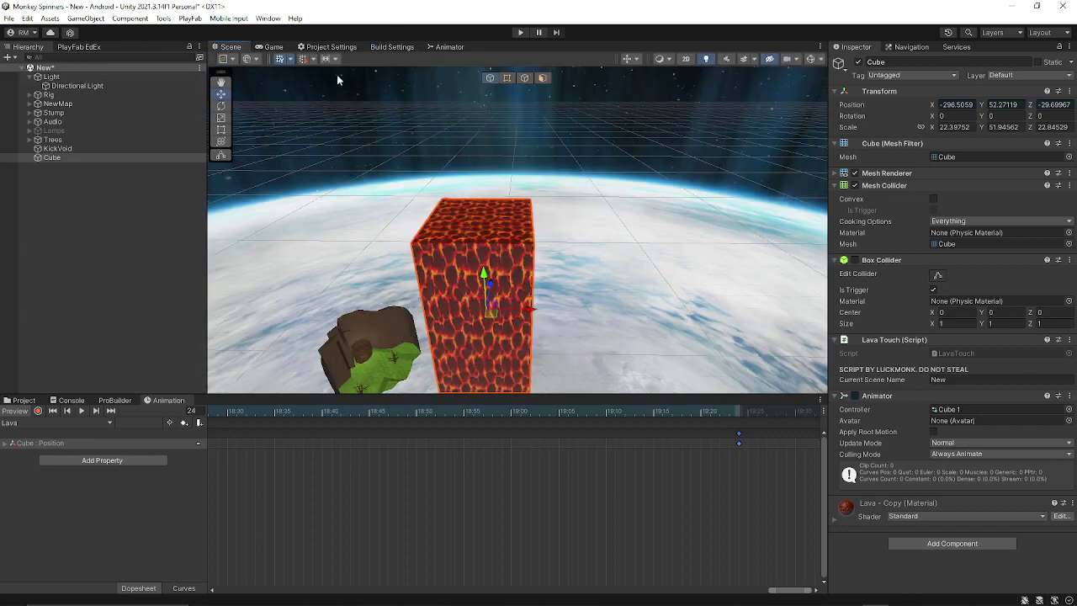
{"action": "right_click_drag", "start_coordinate": [472, 127], "coordinate": [789, 201]}
{"action": "left_click", "coordinate": [648, 183]}
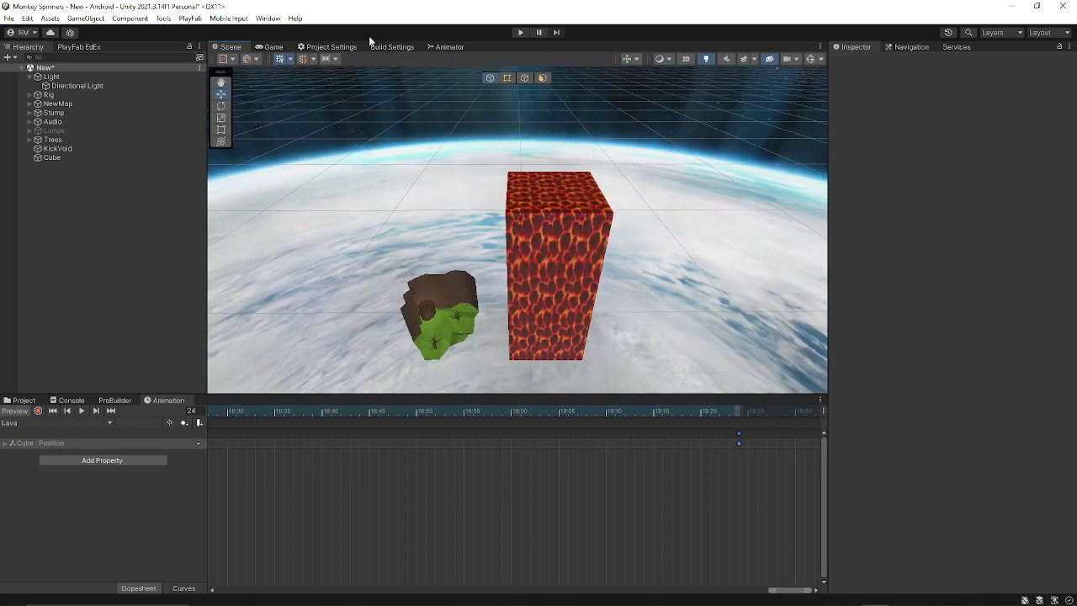
{"action": "left_click", "coordinate": [392, 46]}
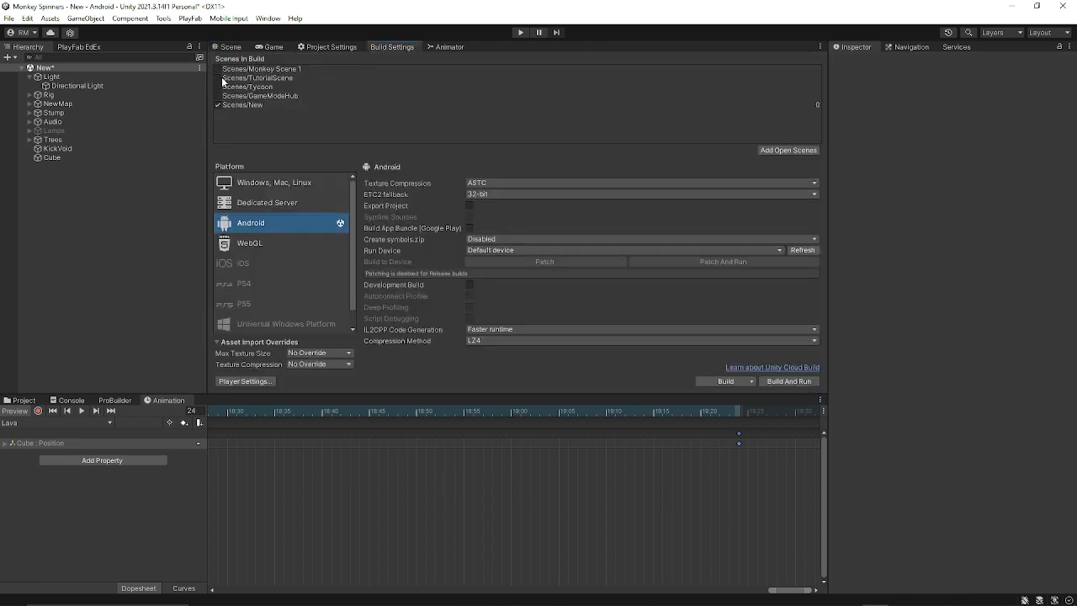
{"action": "left_click", "coordinate": [240, 45]}
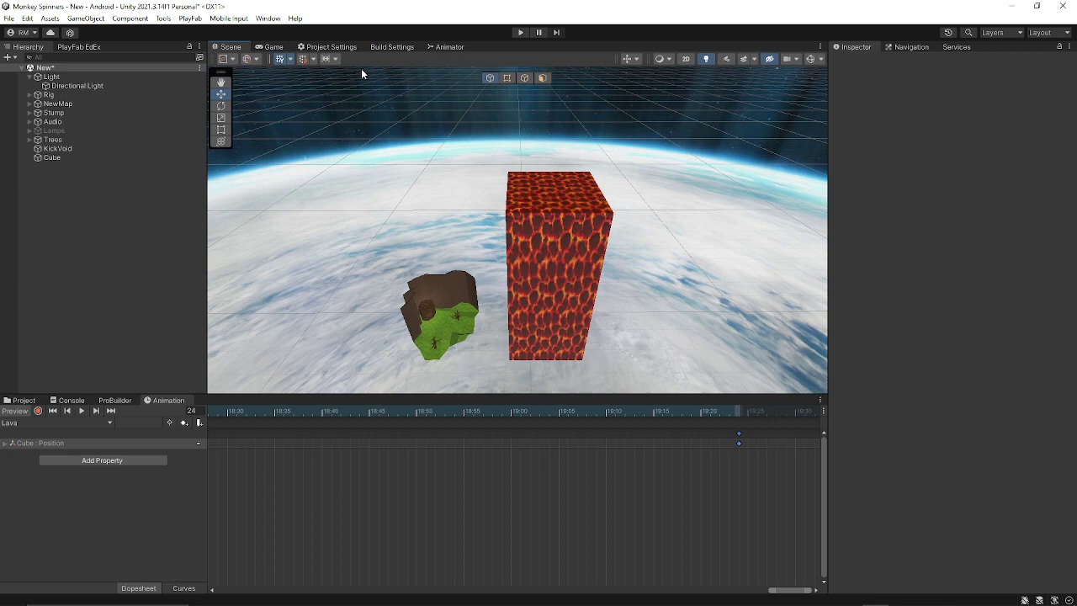
{"action": "left_click_drag", "start_coordinate": [361, 71], "coordinate": [594, 152], "text": "alt"}
{"action": "scroll", "coordinate": [594, 152], "scroll_direction": "down", "scroll_amount": 6}
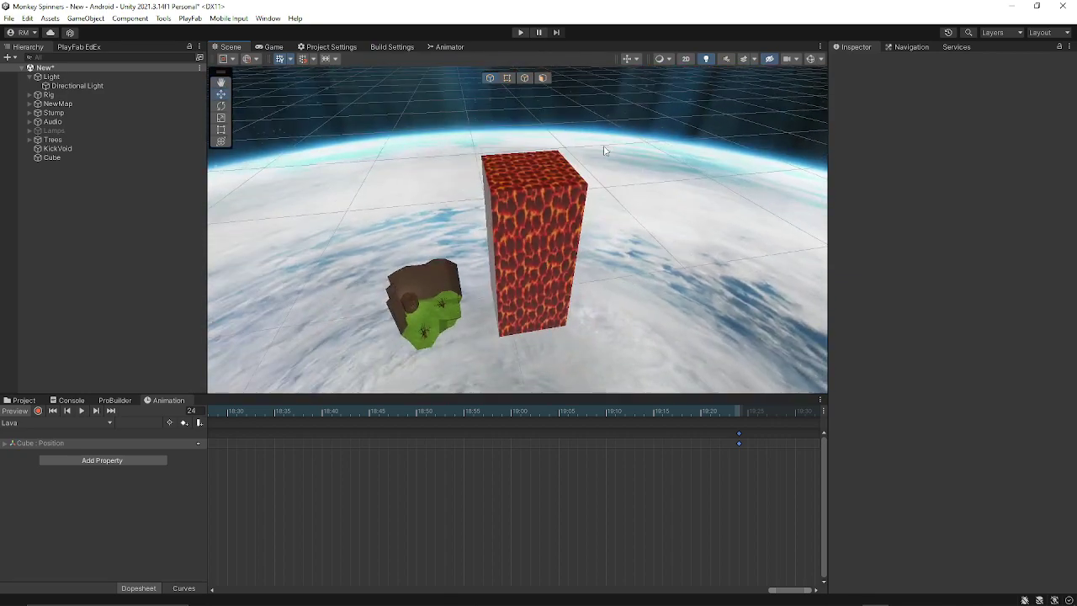
{"action": "mouse_move", "coordinate": [524, 596]}
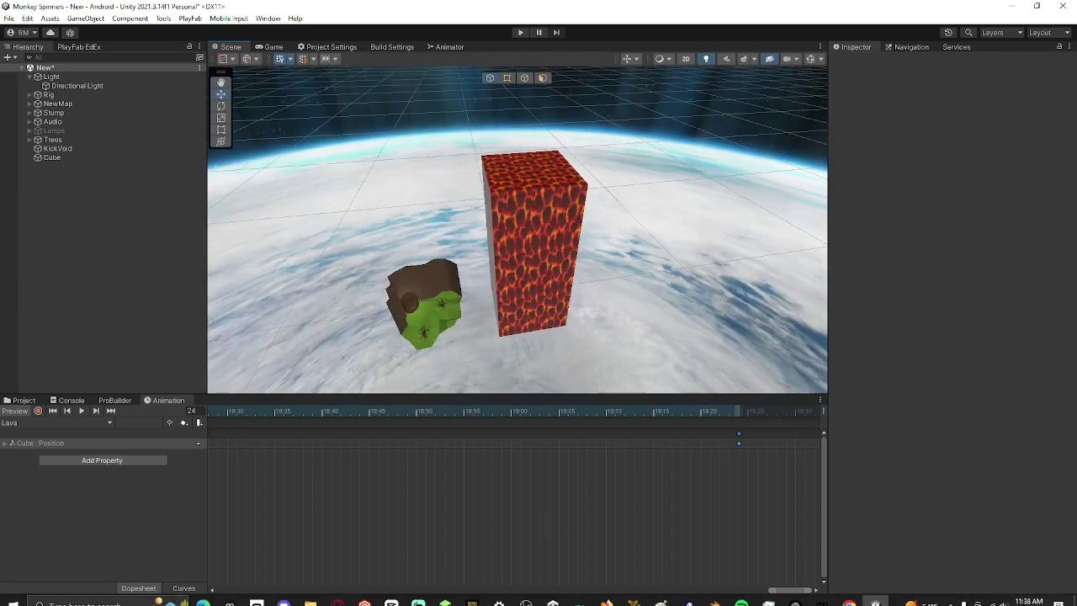
{"action": "left_click_drag", "start_coordinate": [757, 286], "coordinate": [617, 225], "text": "alt"}
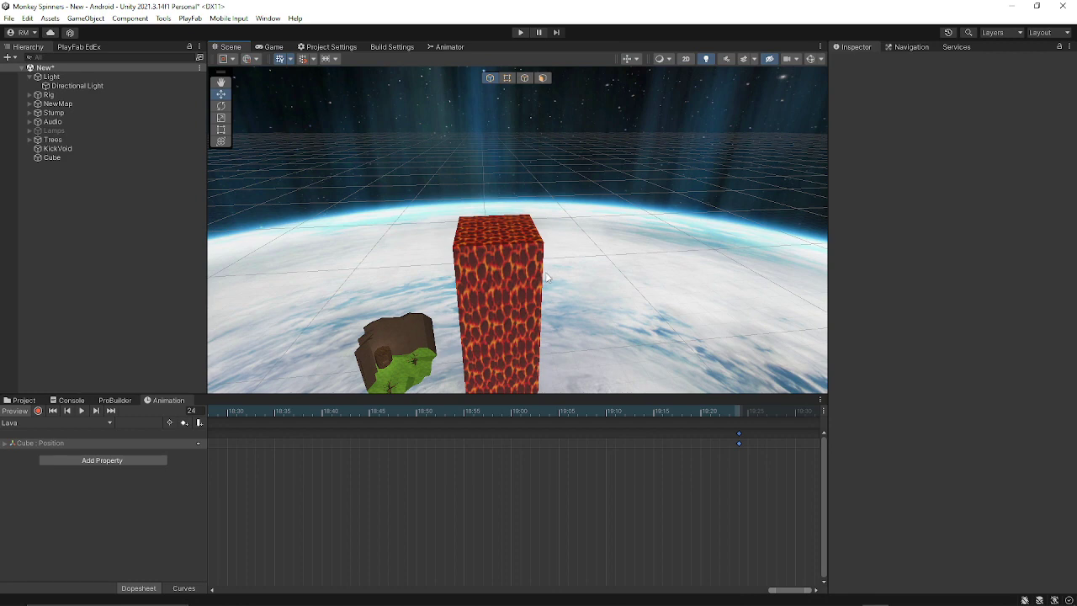
{"action": "right_click_drag", "start_coordinate": [715, 295], "coordinate": [688, 312]}
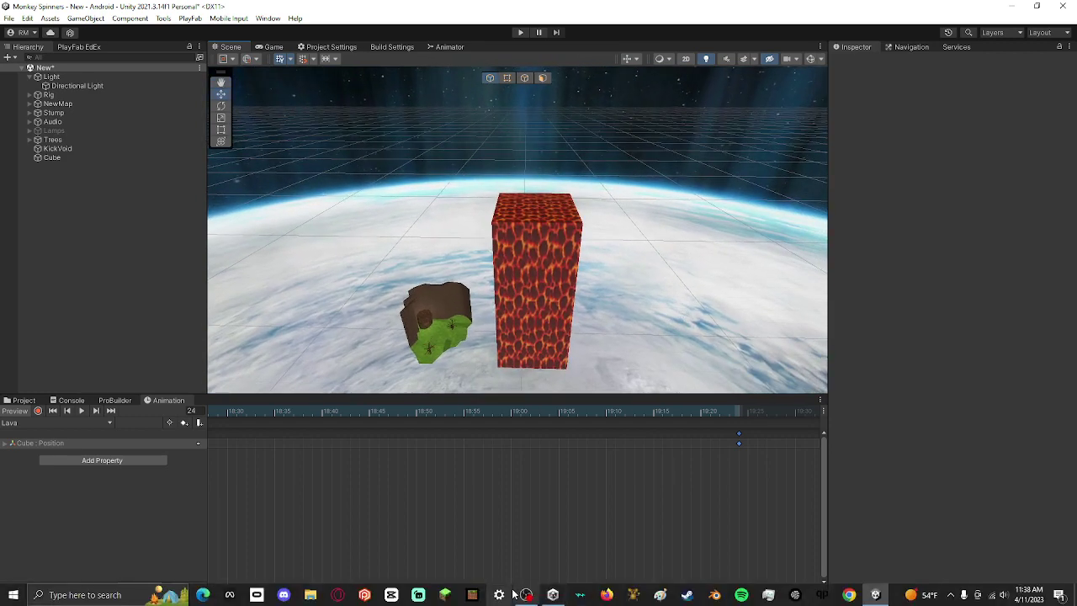